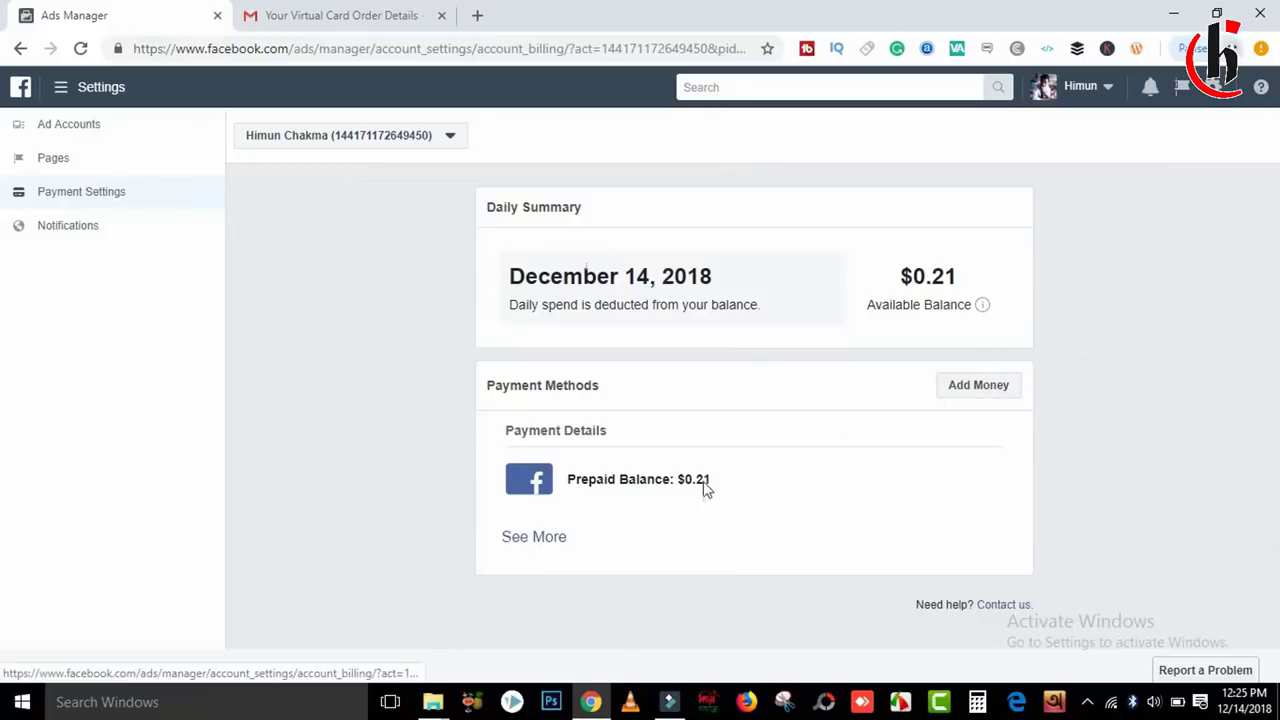
Check the prepaid balance and the available balance in the ad account's payment settings
drag(709, 481, 678, 481)
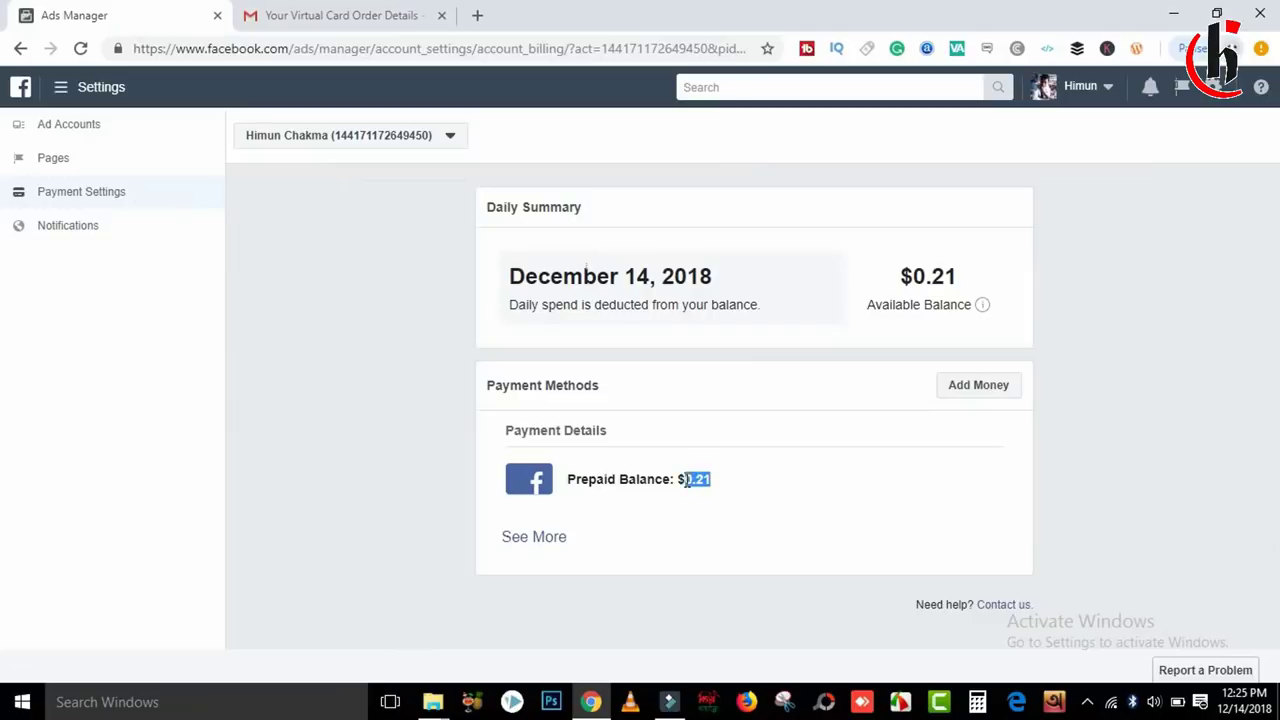
click(687, 482)
drag(962, 278, 902, 277)
click(825, 412)
Expand the ad account's payment details and examine the saved MasterCard entries and the ad credit
click(536, 536)
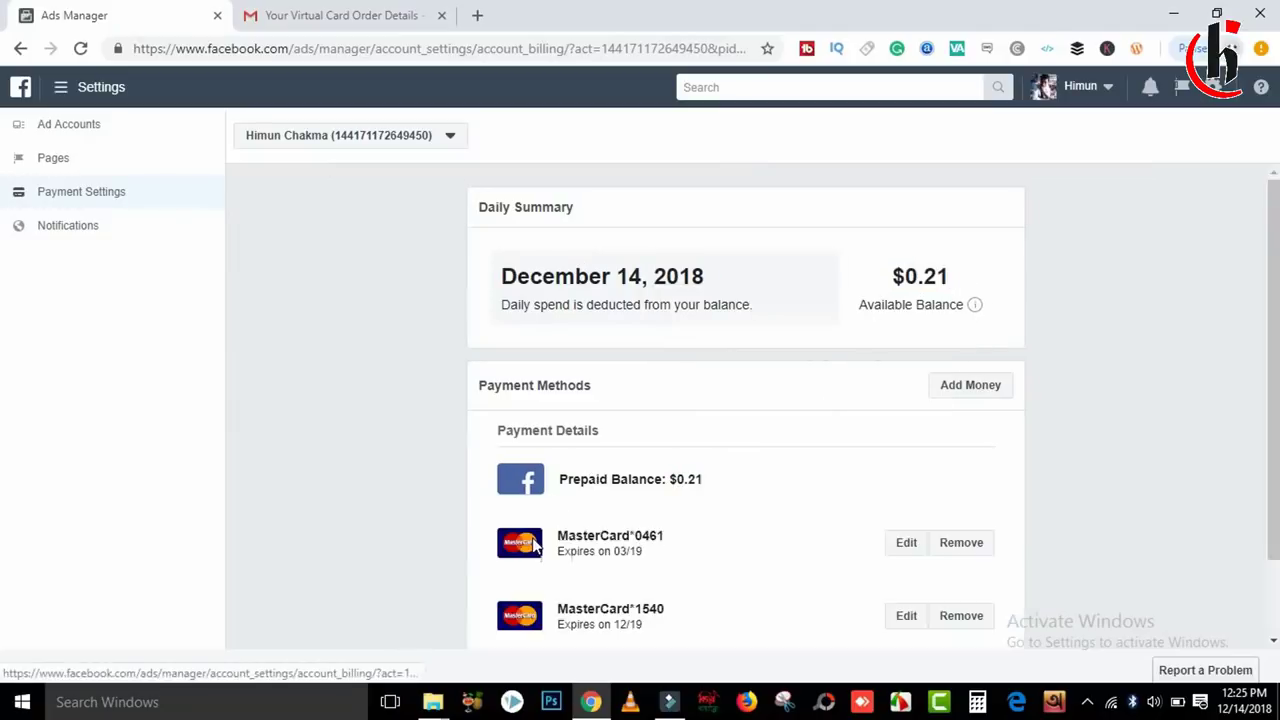
drag(1273, 330, 1273, 420)
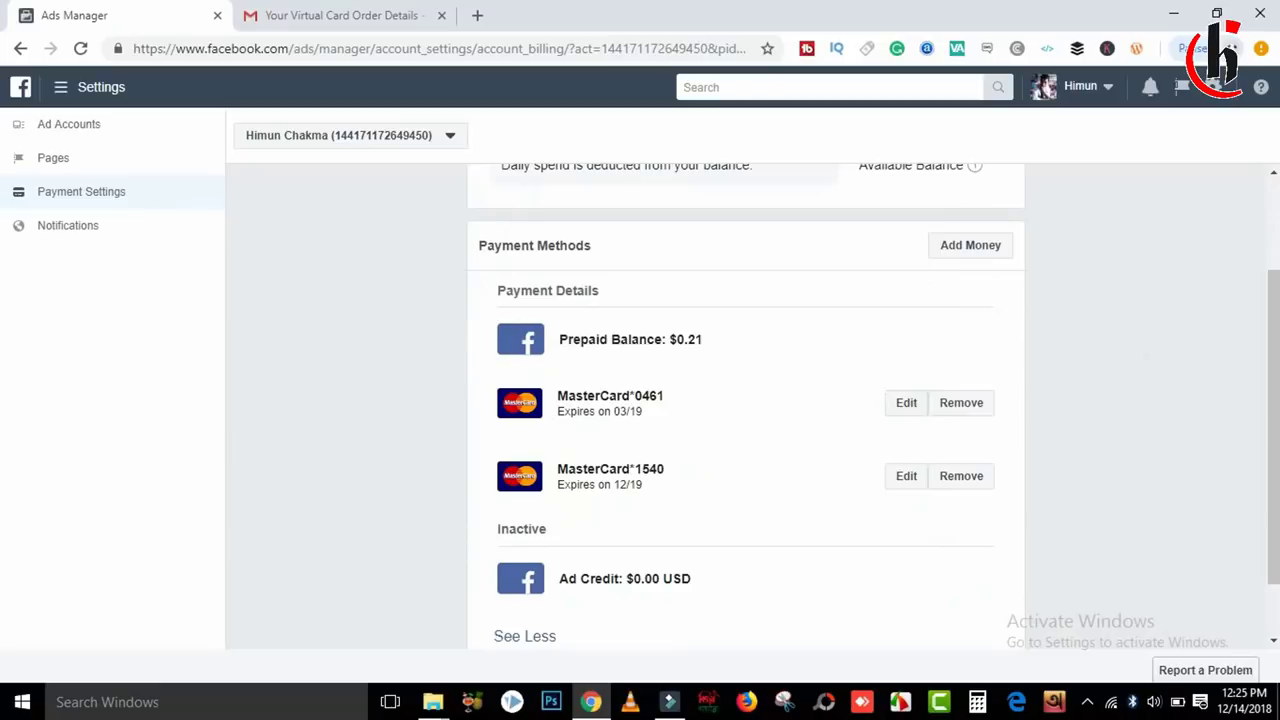
scroll(601, 450, up, 1)
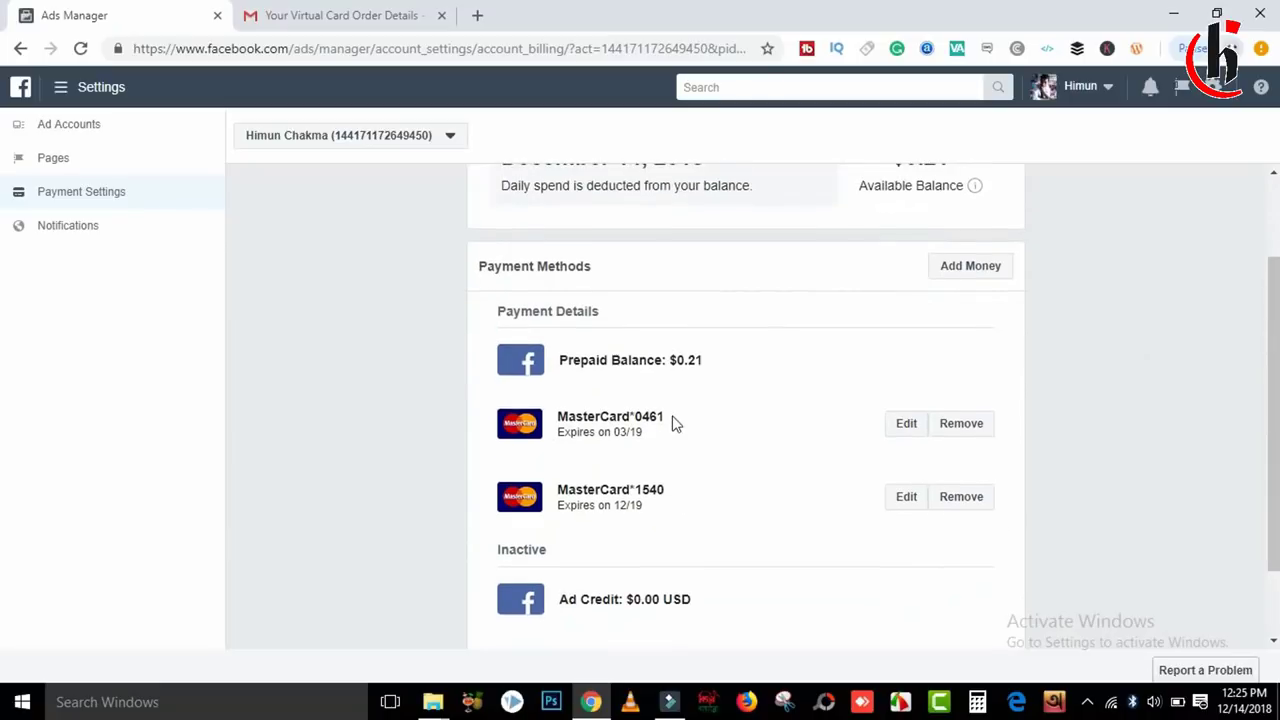
drag(672, 423, 566, 416)
drag(714, 508, 620, 490)
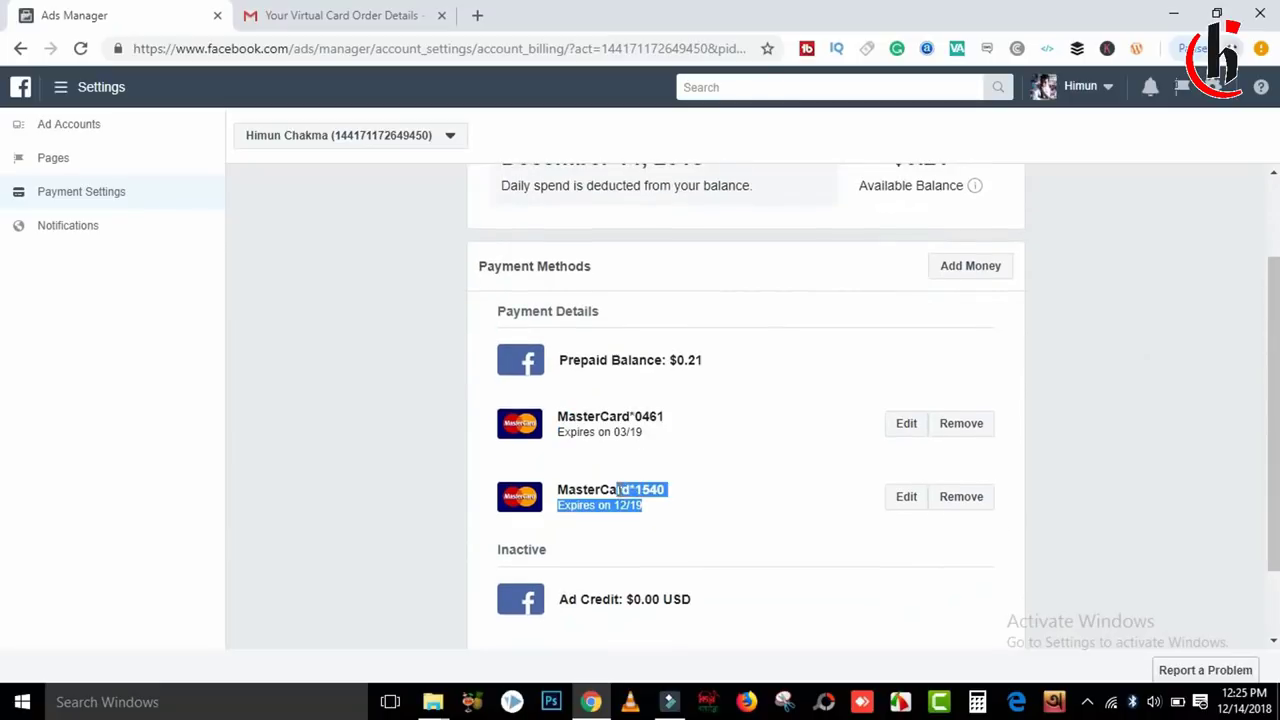
click(714, 485)
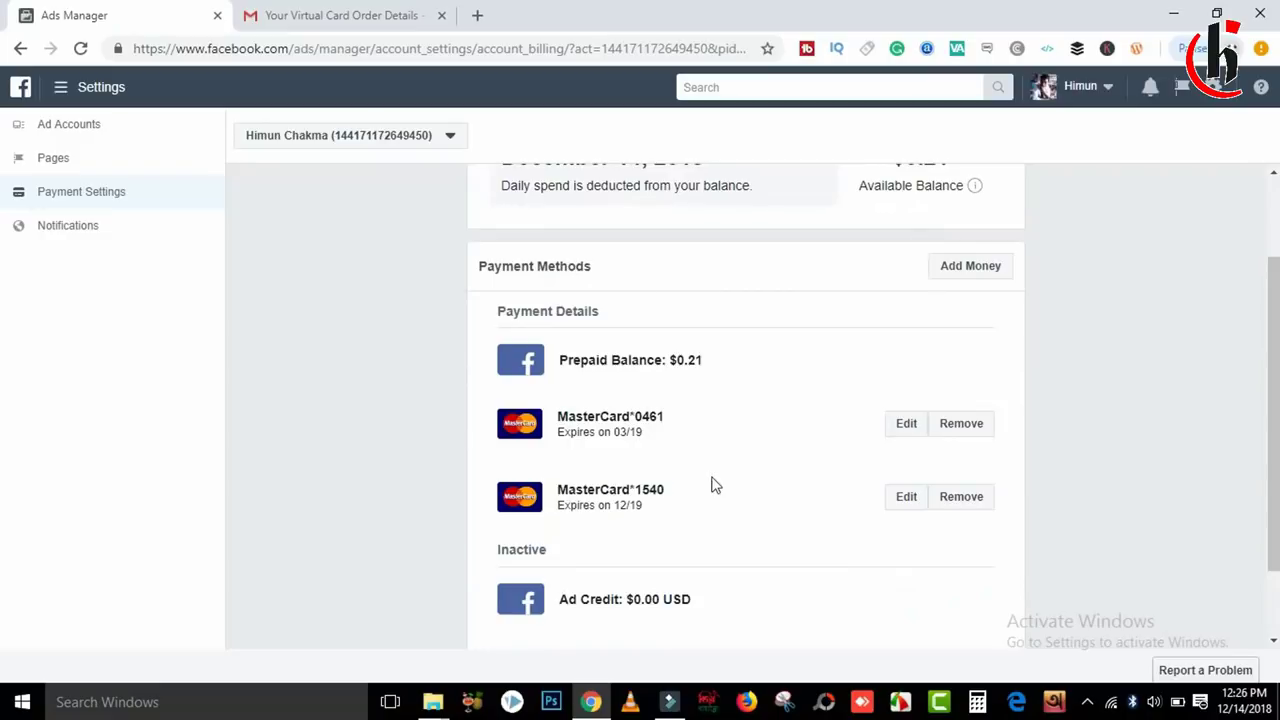
drag(673, 485, 601, 488)
click(661, 497)
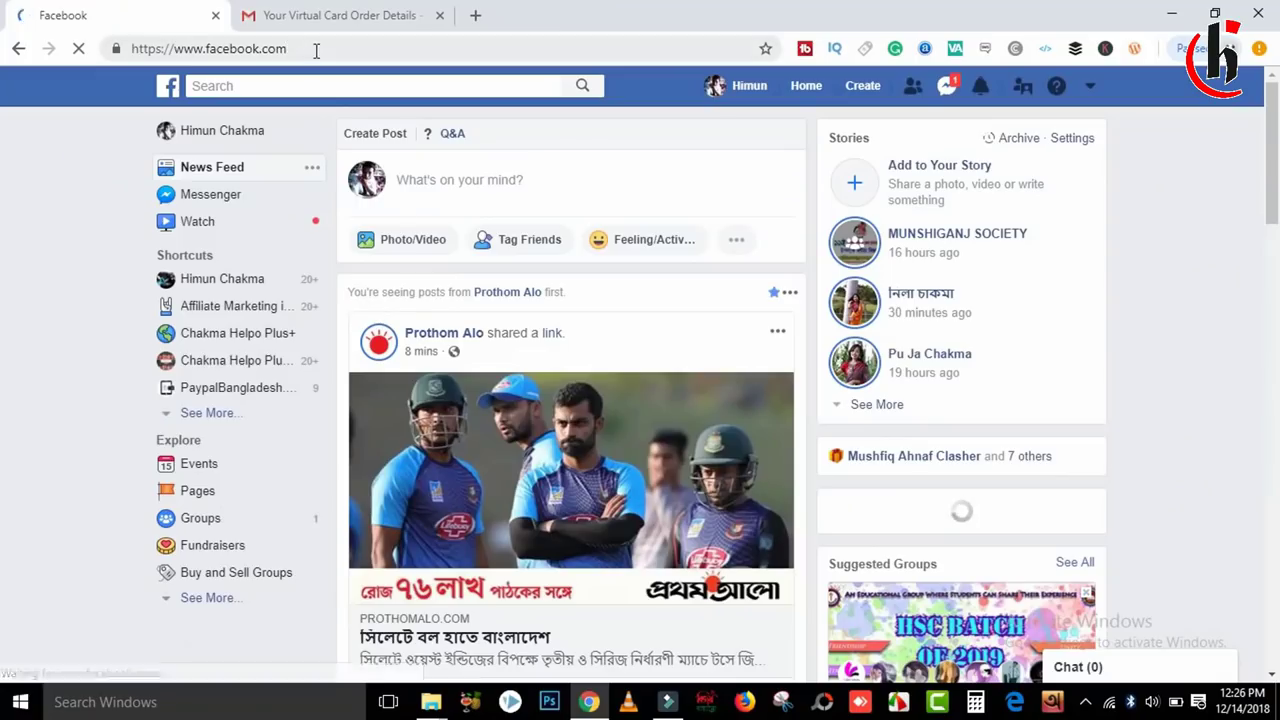
click(334, 51)
click(333, 50)
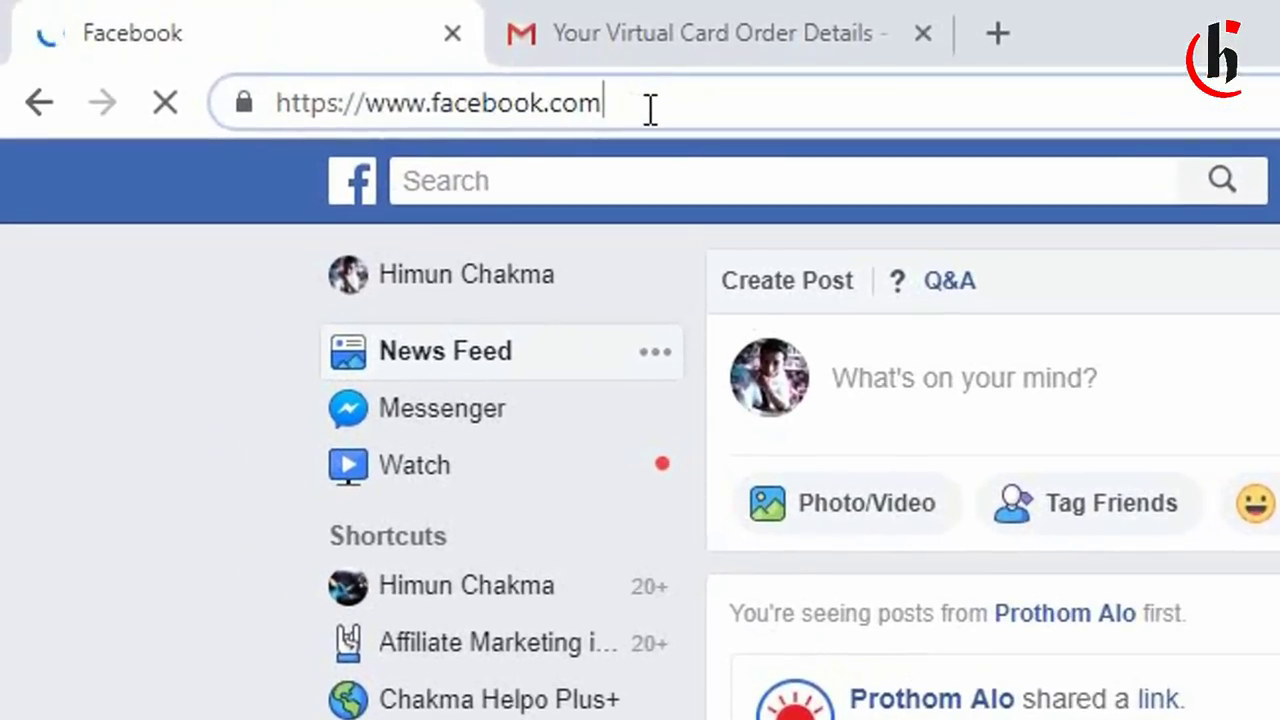
text(/sett)
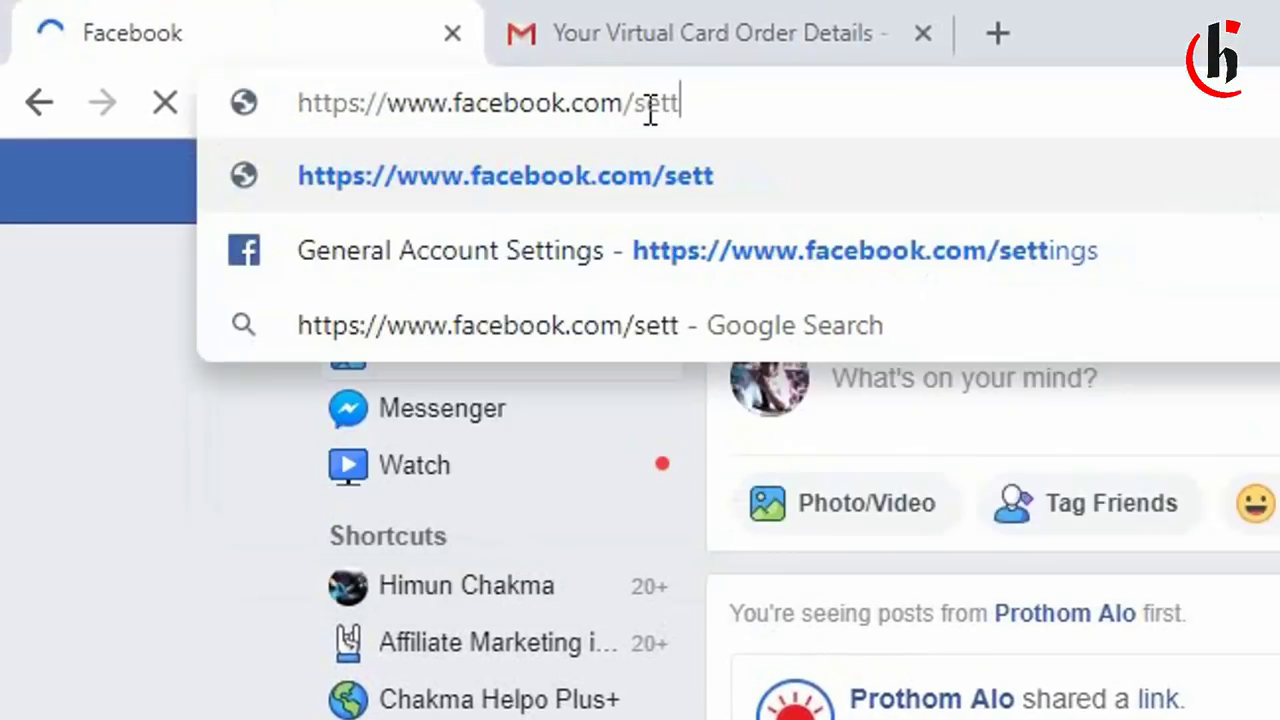
text(ing)
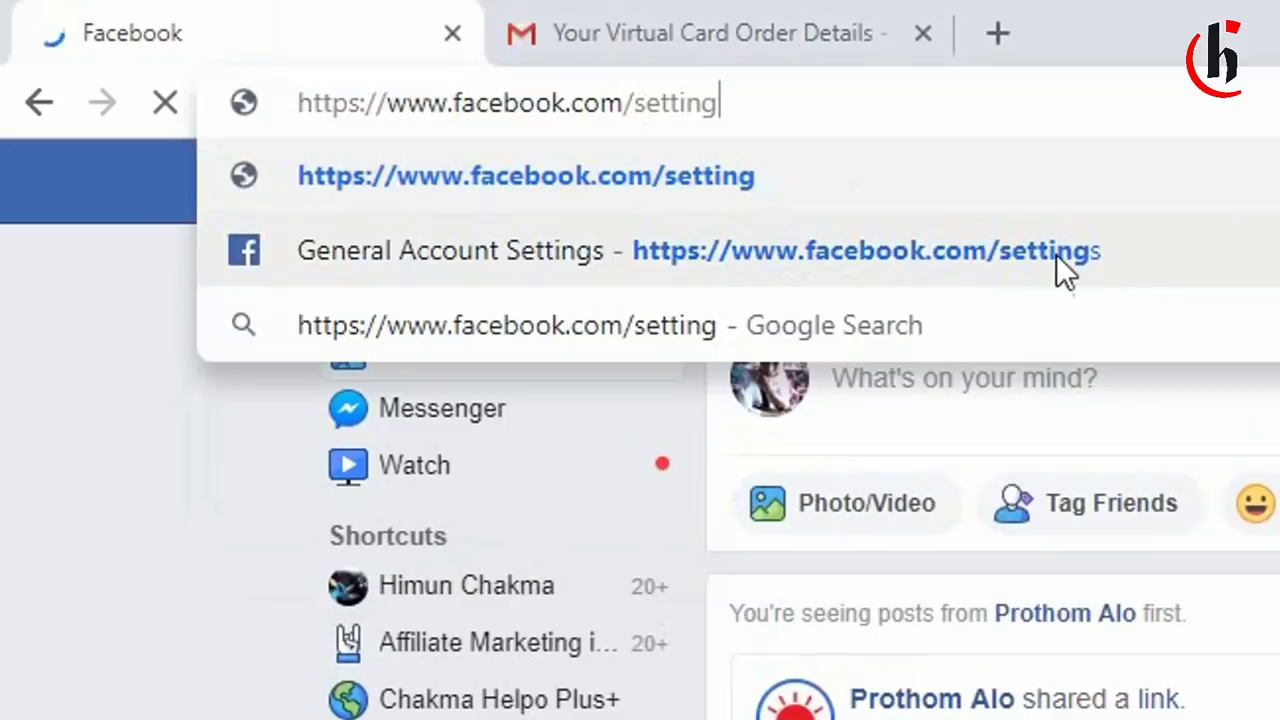
text(s)
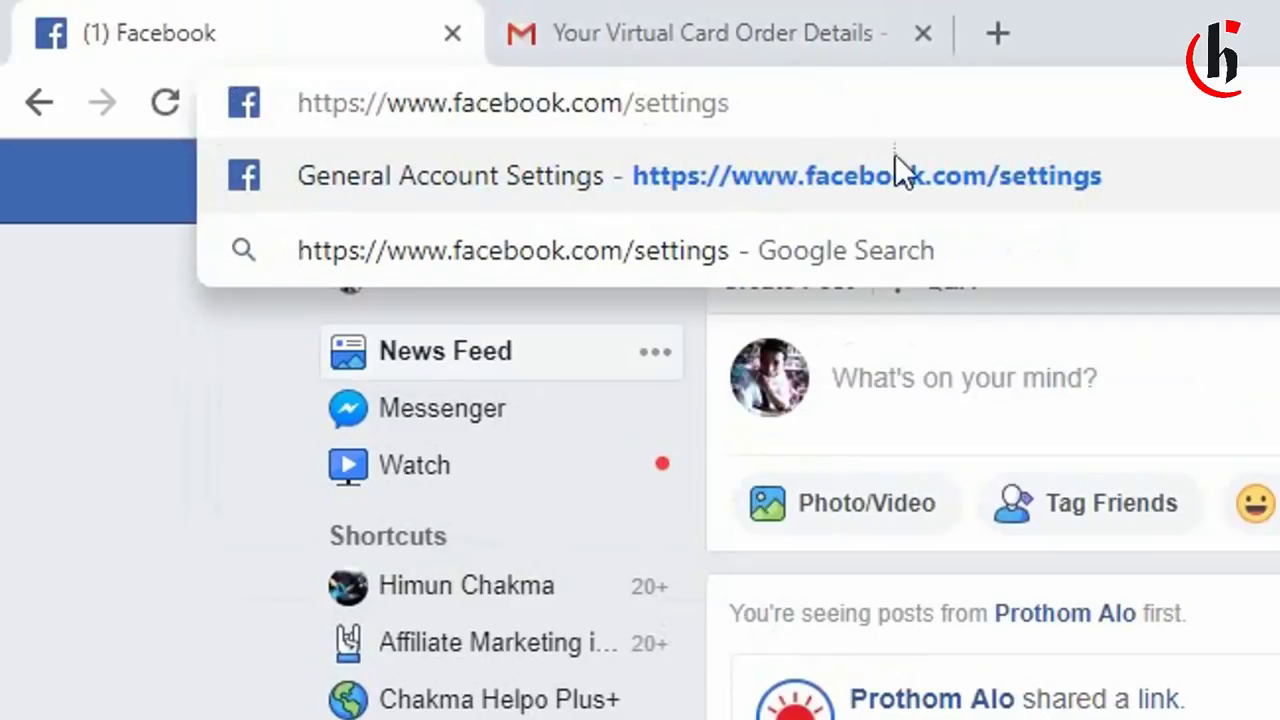
click(906, 185)
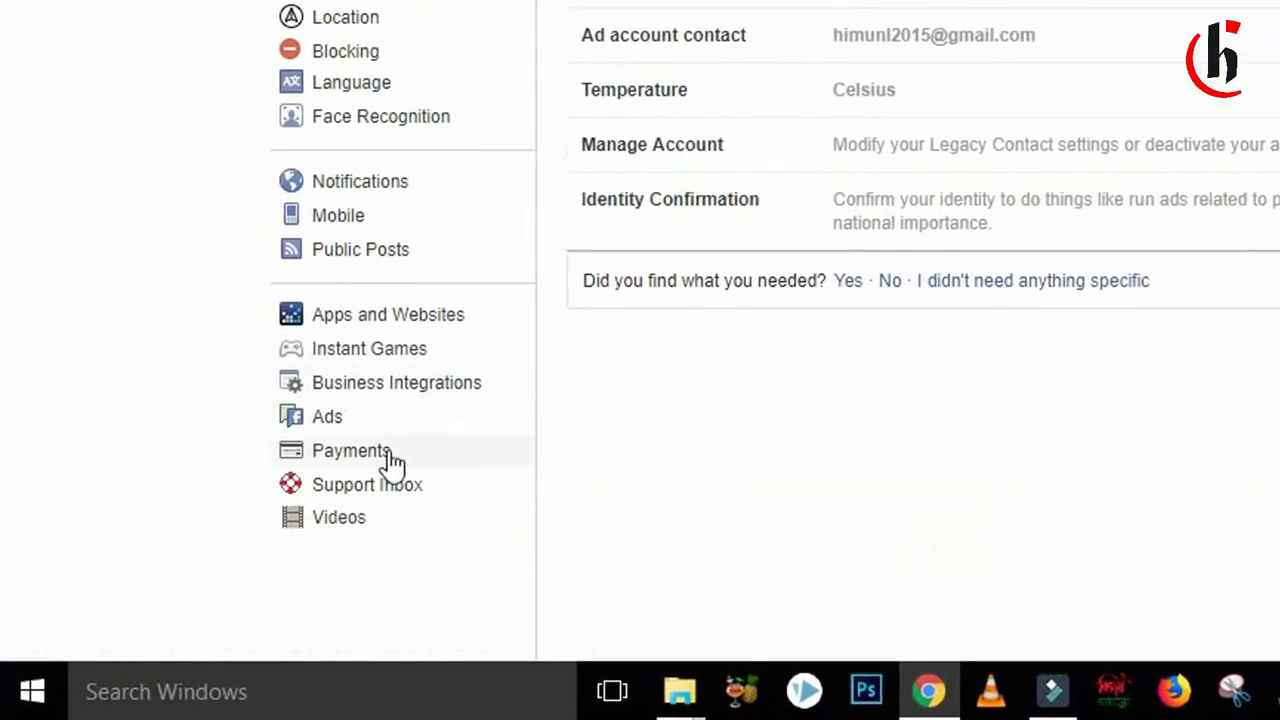
Go through Payments and Ads Billing to the ad account's payment settings and view its full payment details
click(360, 458)
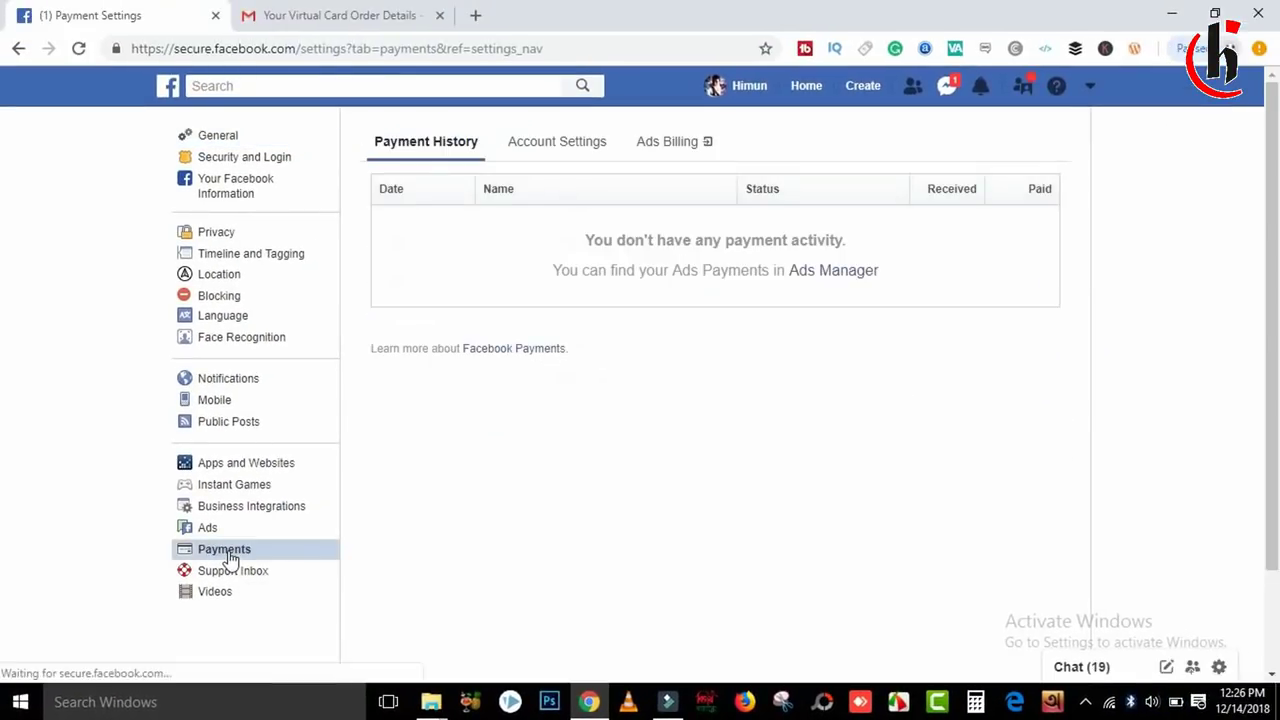
click(672, 148)
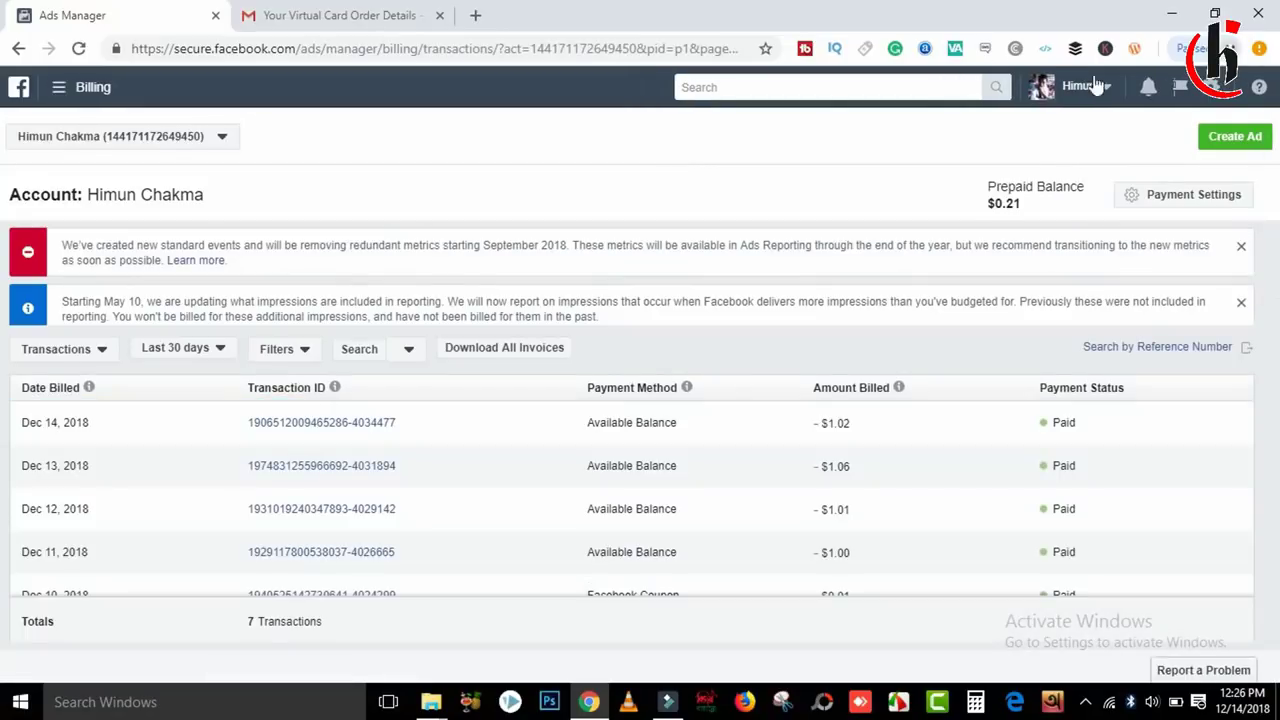
click(1209, 95)
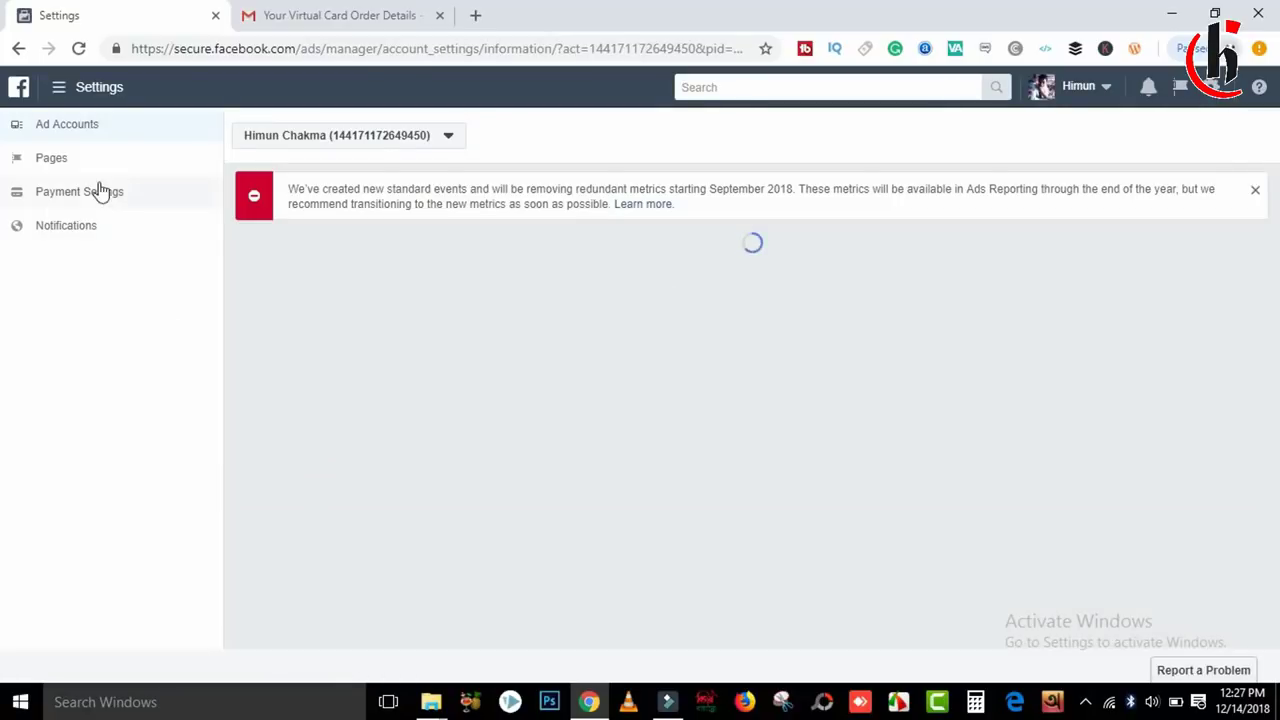
click(90, 198)
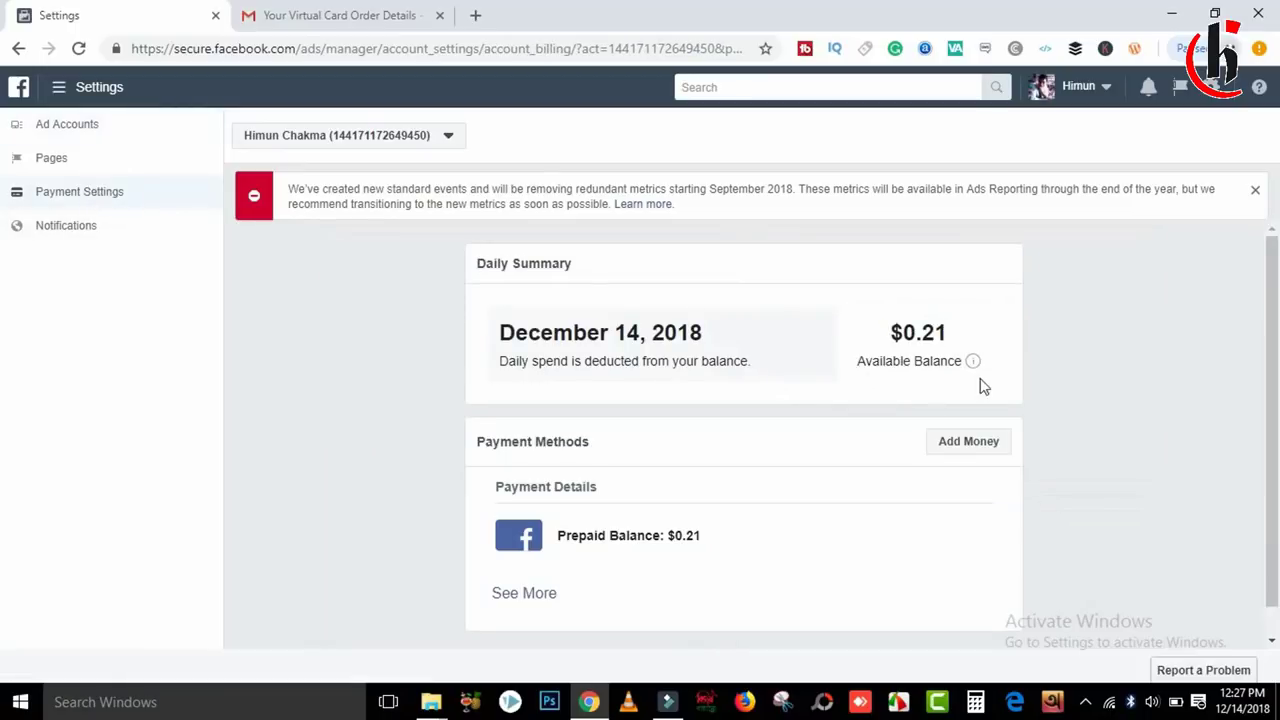
drag(1272, 254, 1276, 400)
click(526, 560)
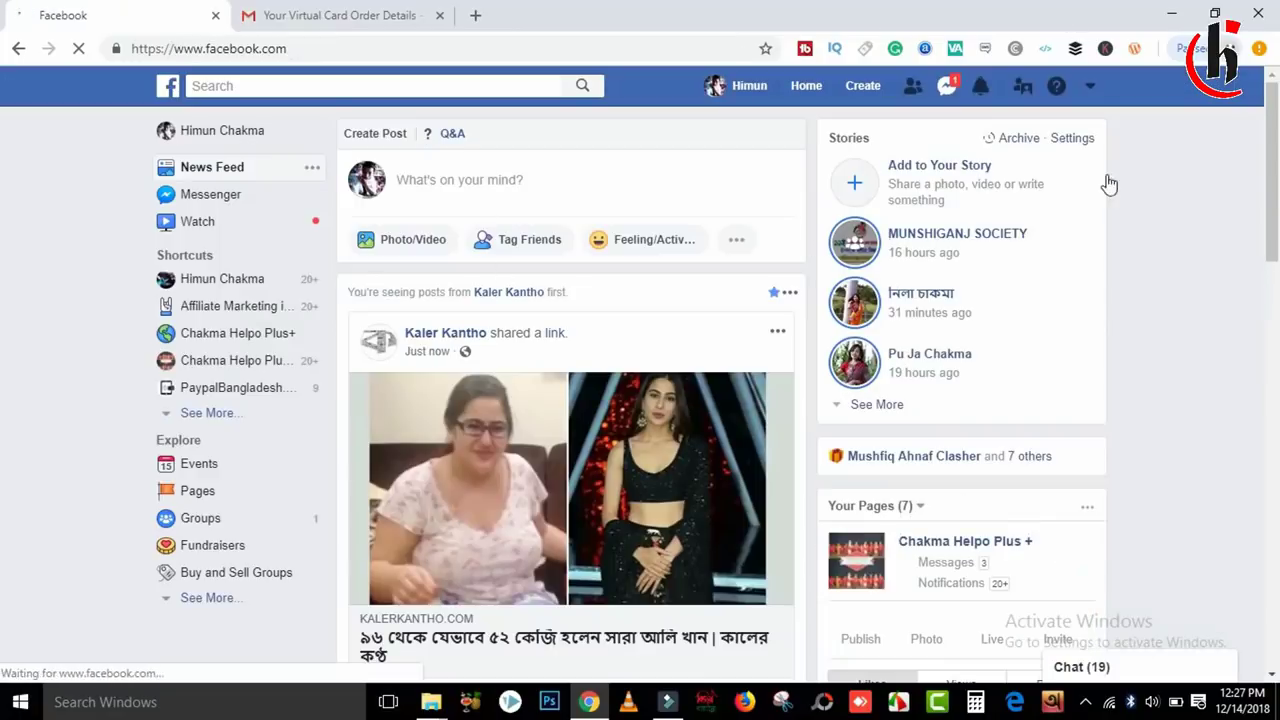
Open the account settings from the Facebook home page and go to Ads Billing under Payments
click(1092, 89)
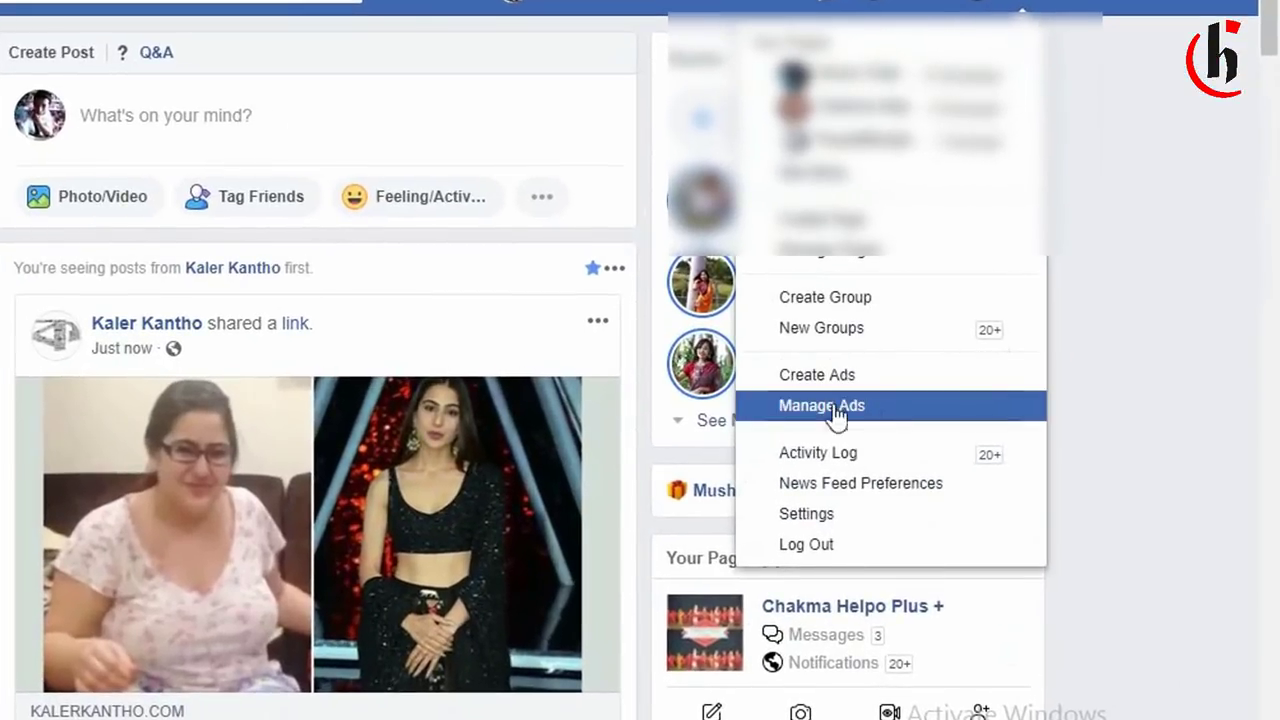
click(840, 523)
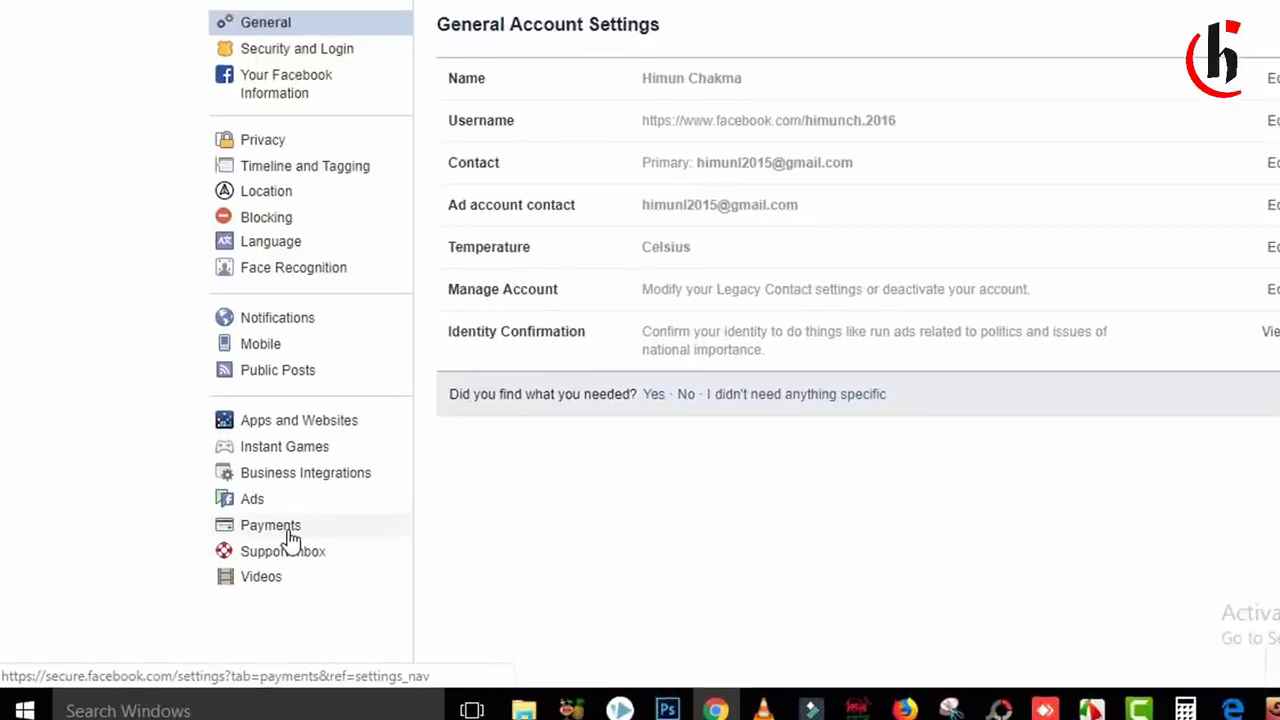
click(289, 537)
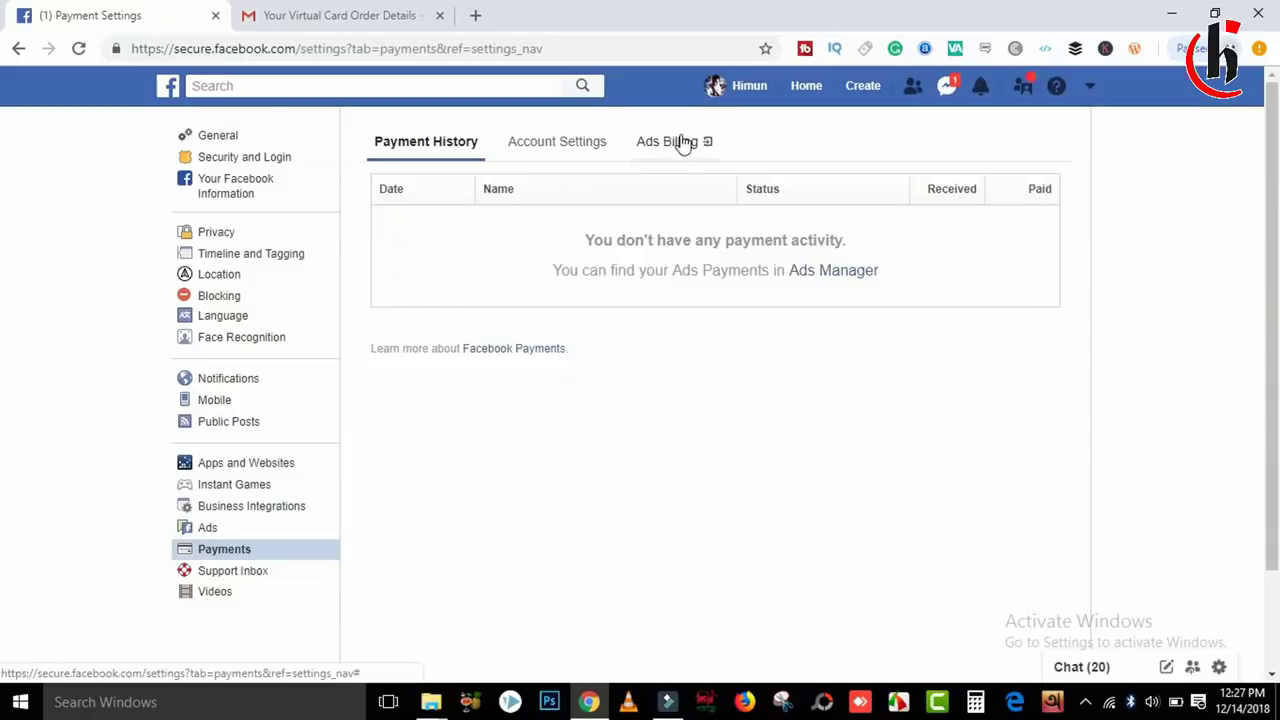
click(677, 148)
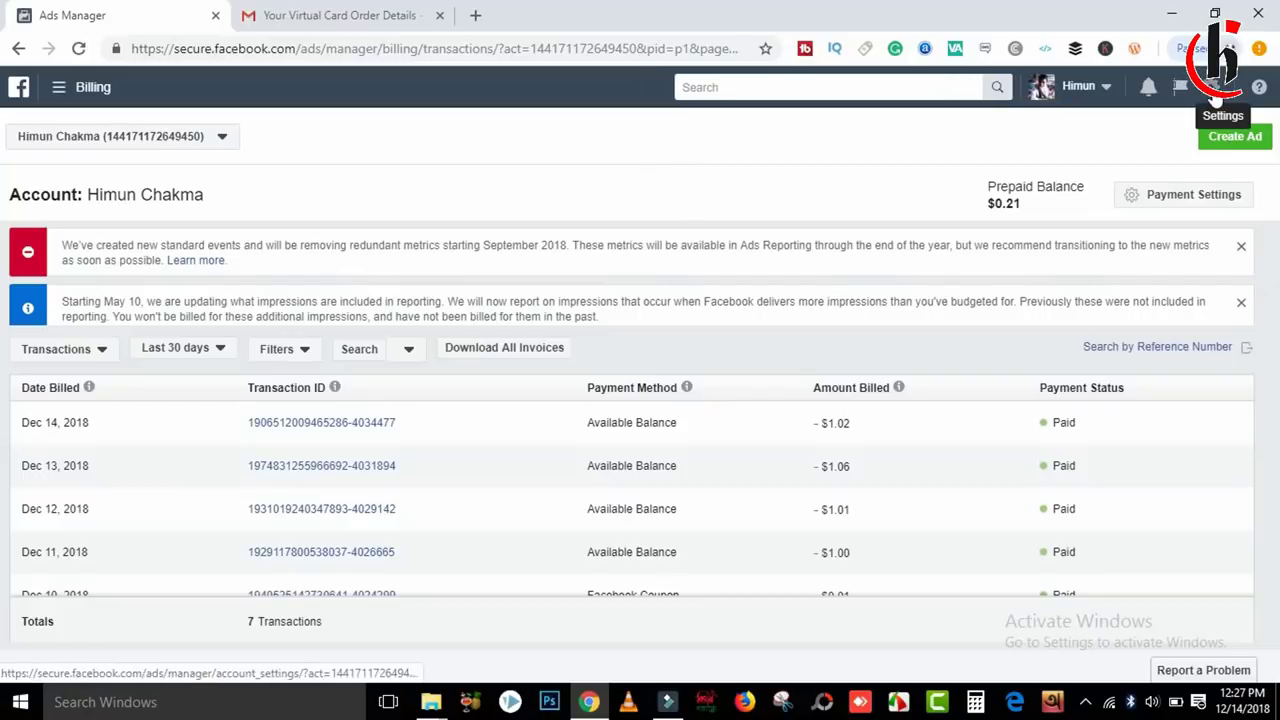
Open the ad account's payment settings and start adding money to the prepaid balance
click(1213, 100)
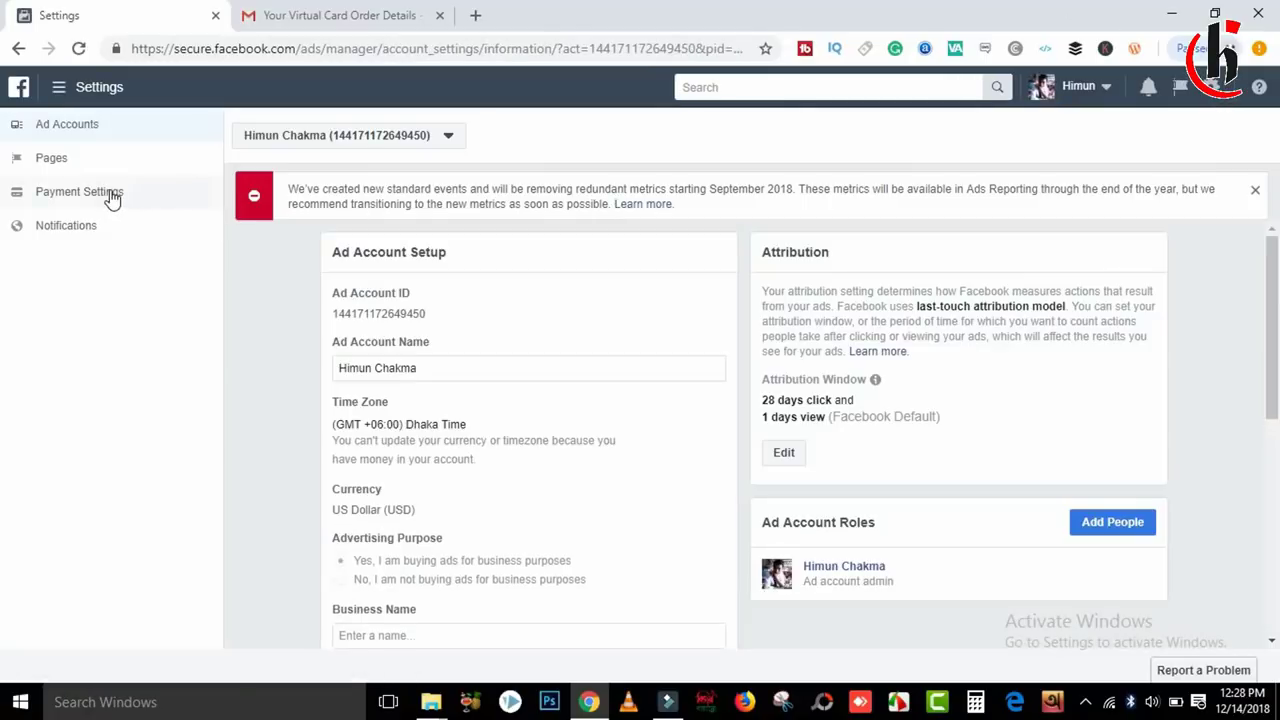
click(112, 196)
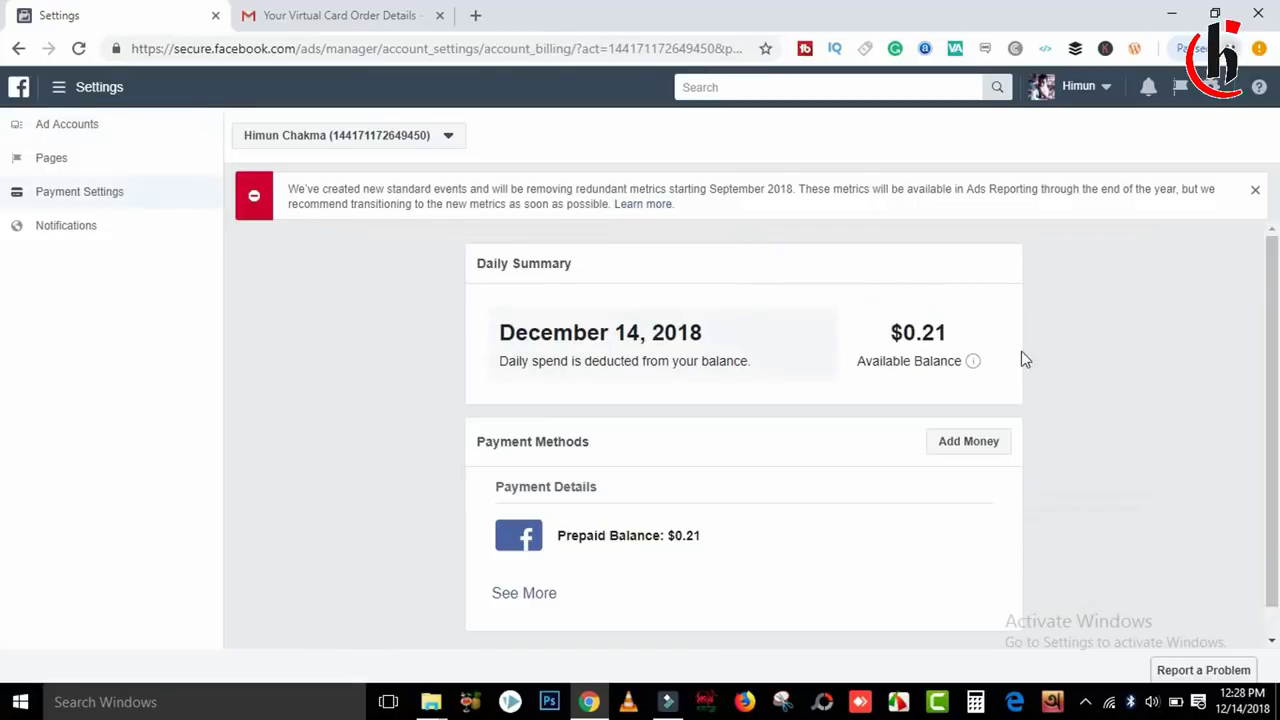
scroll(1275, 365, down, 1)
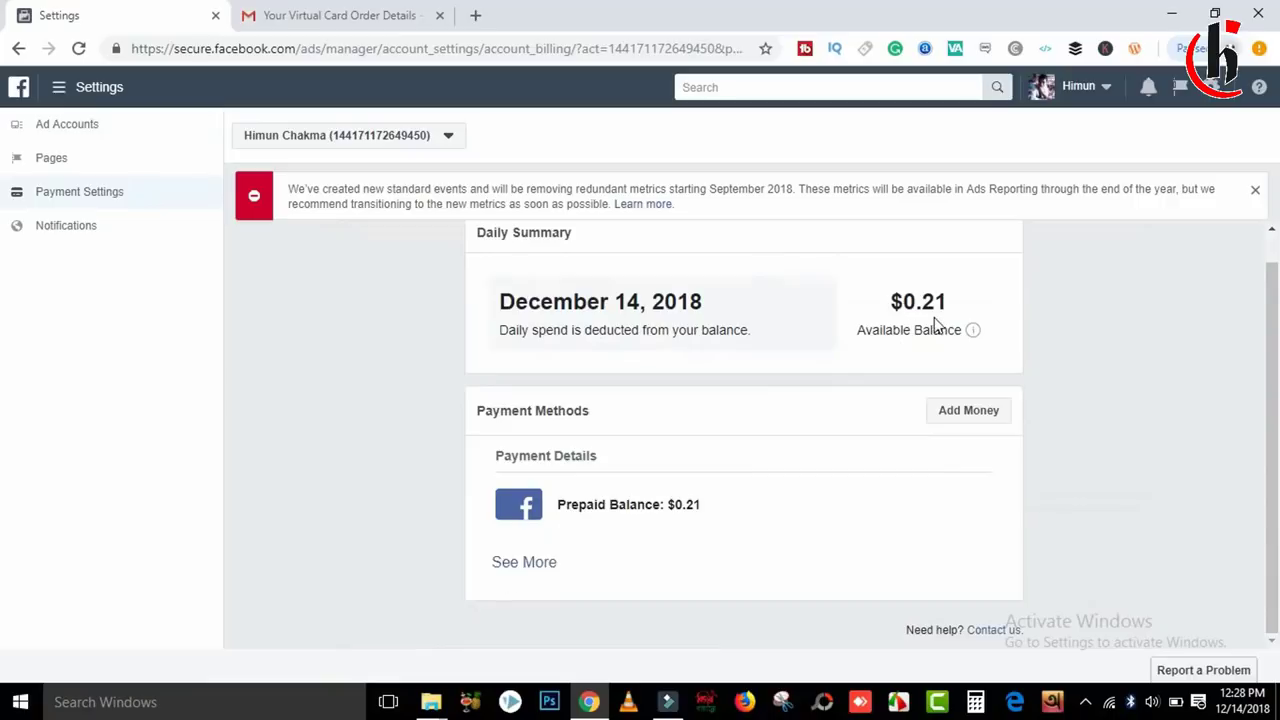
click(969, 412)
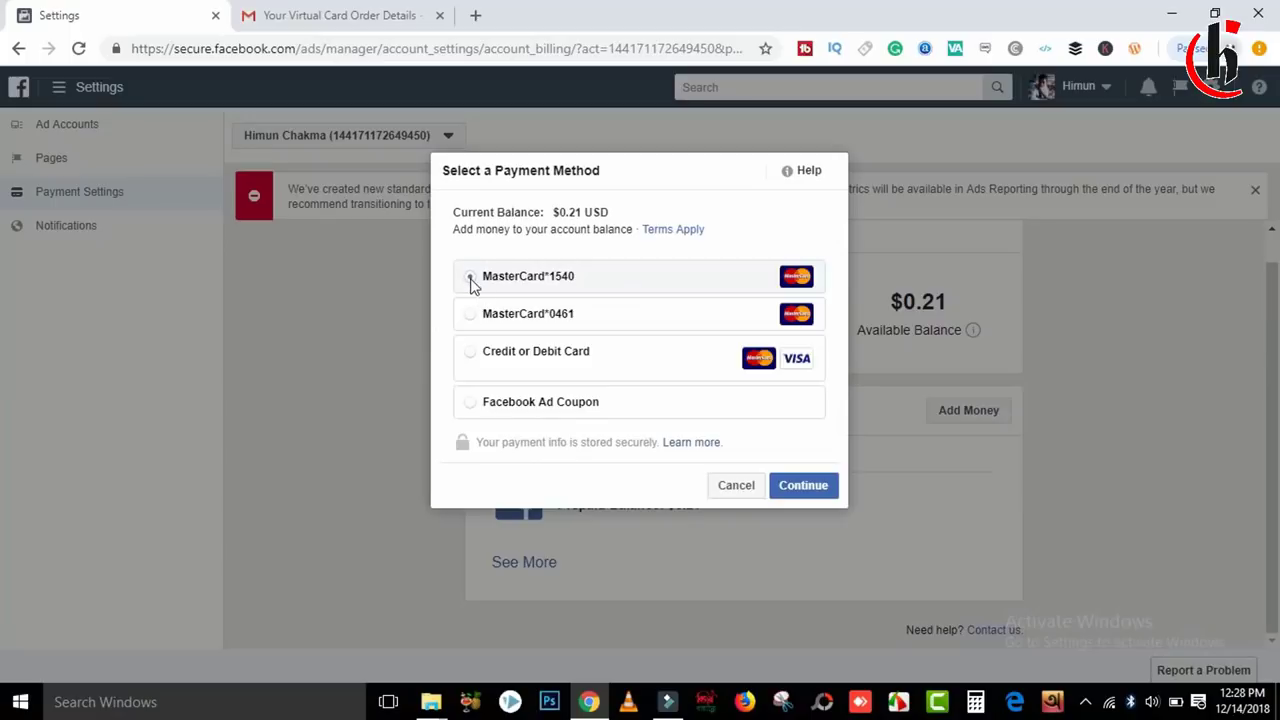
Examine the available payment methods: both saved MasterCards, the Credit or Debit Card entry fields and the Facebook Ad Coupon
click(470, 315)
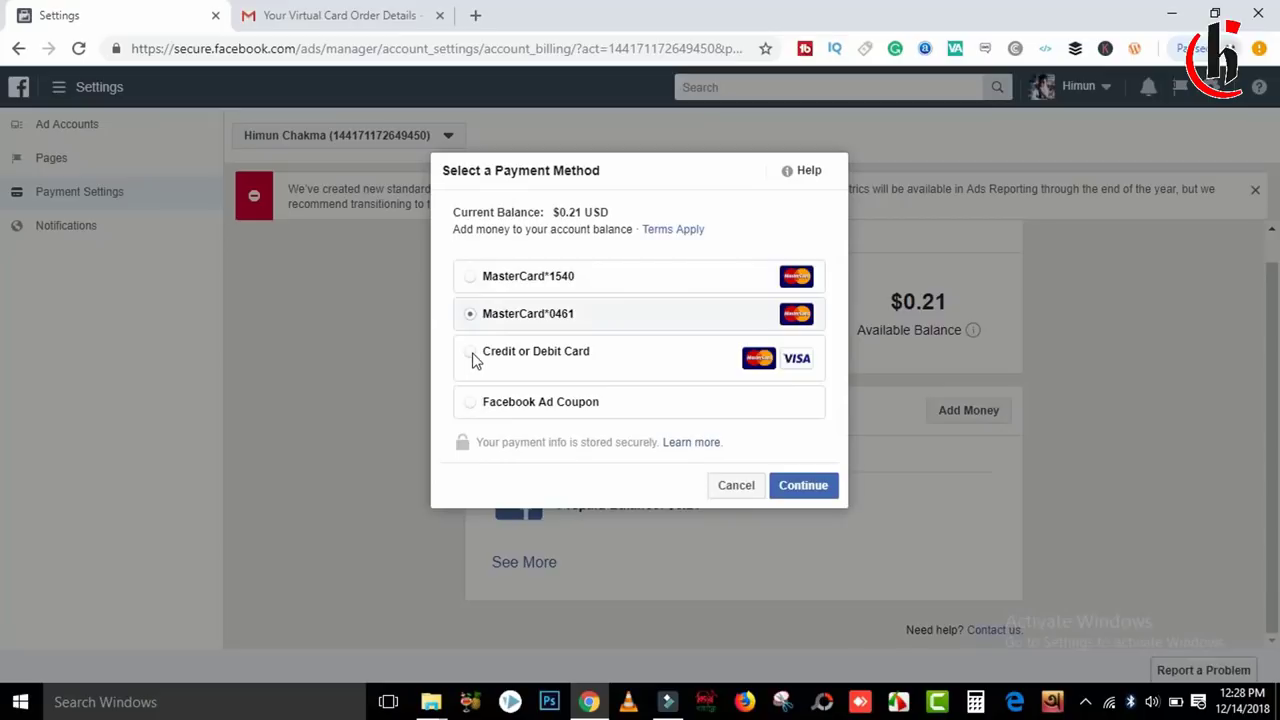
click(473, 356)
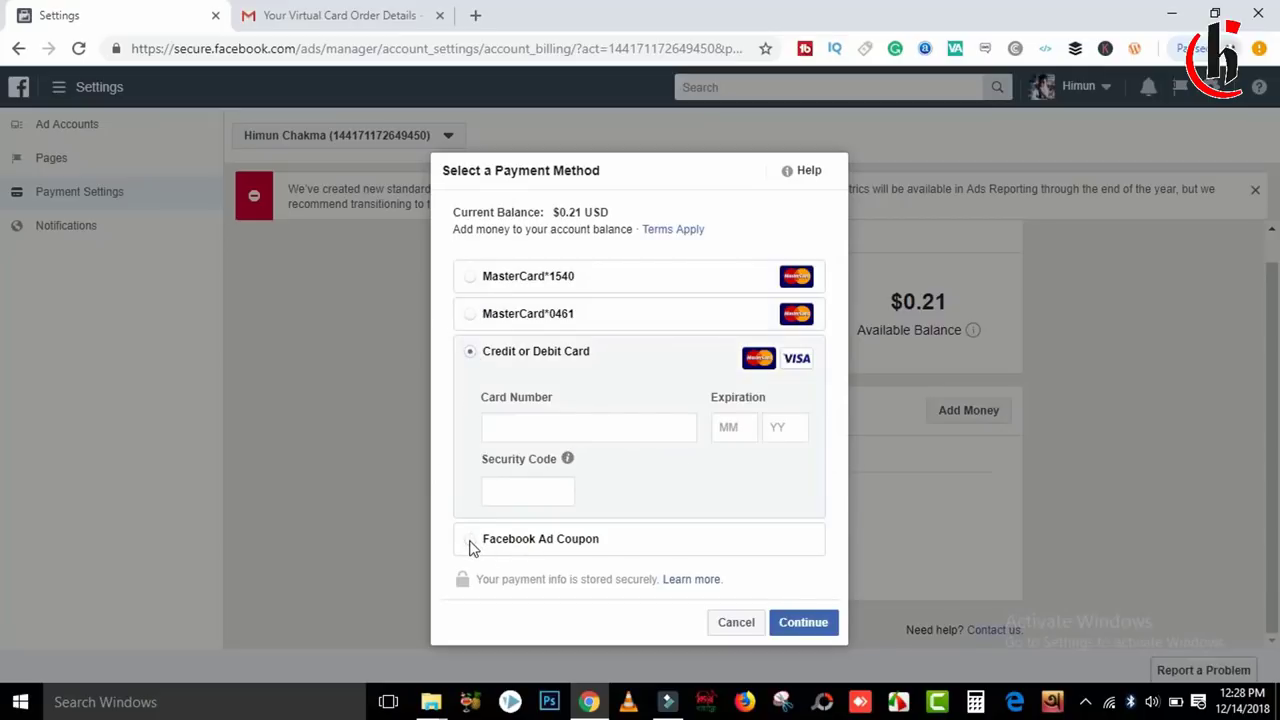
drag(597, 549, 480, 546)
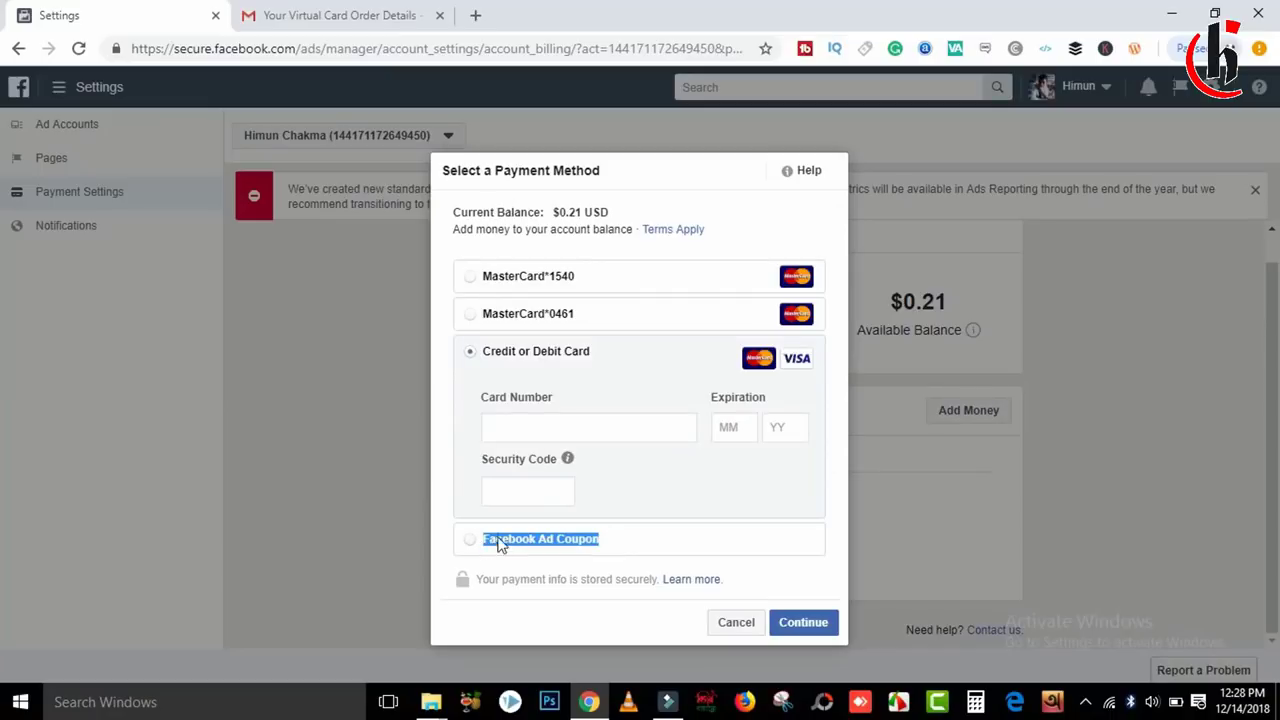
right_click(512, 543)
click(465, 480)
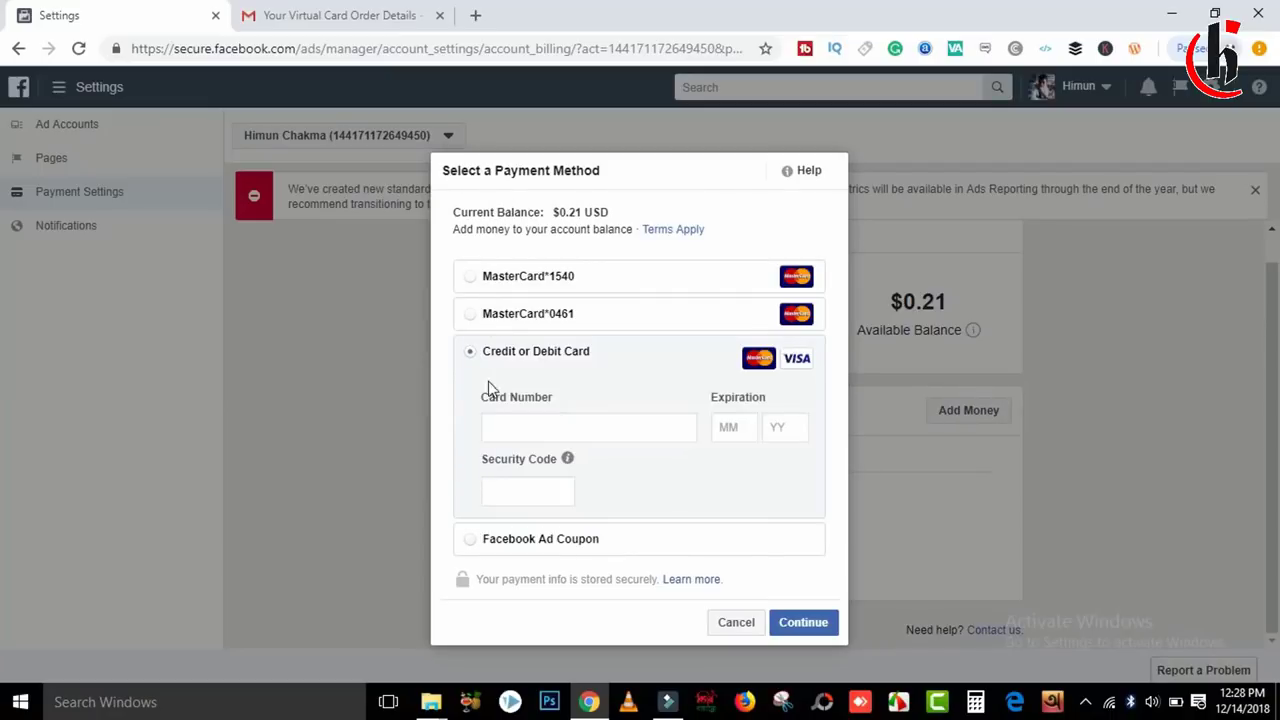
click(472, 315)
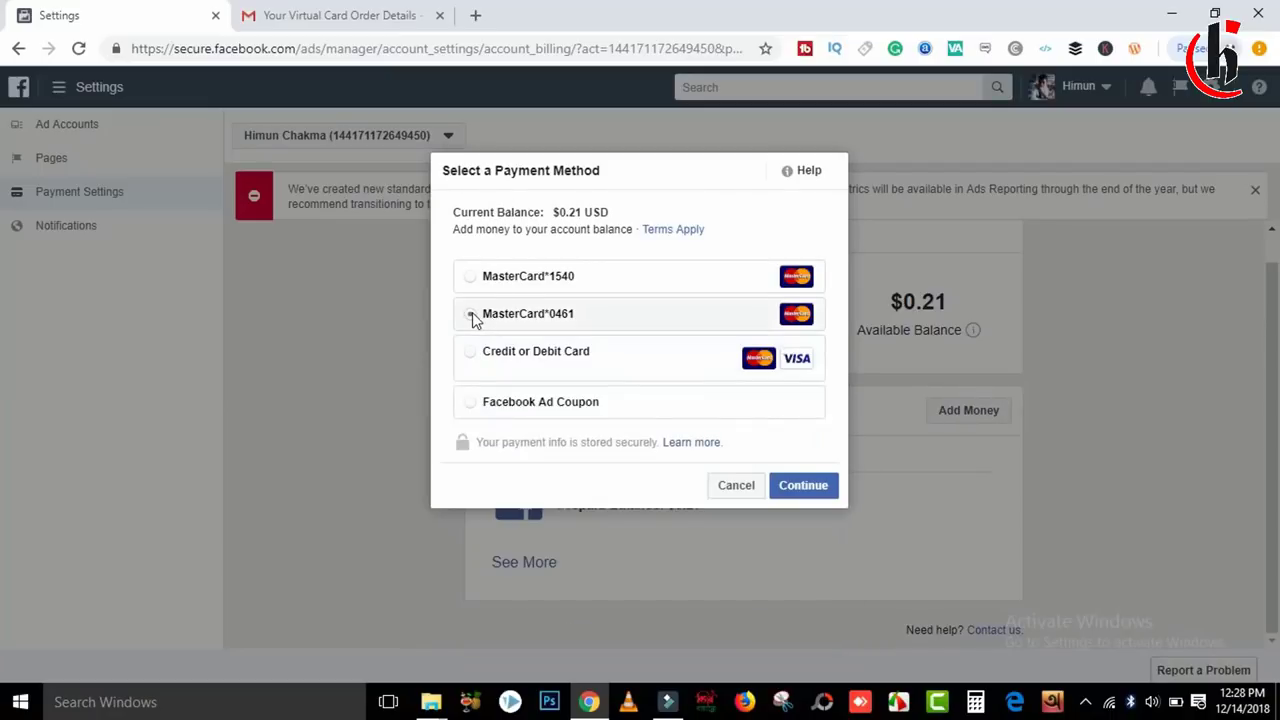
click(469, 280)
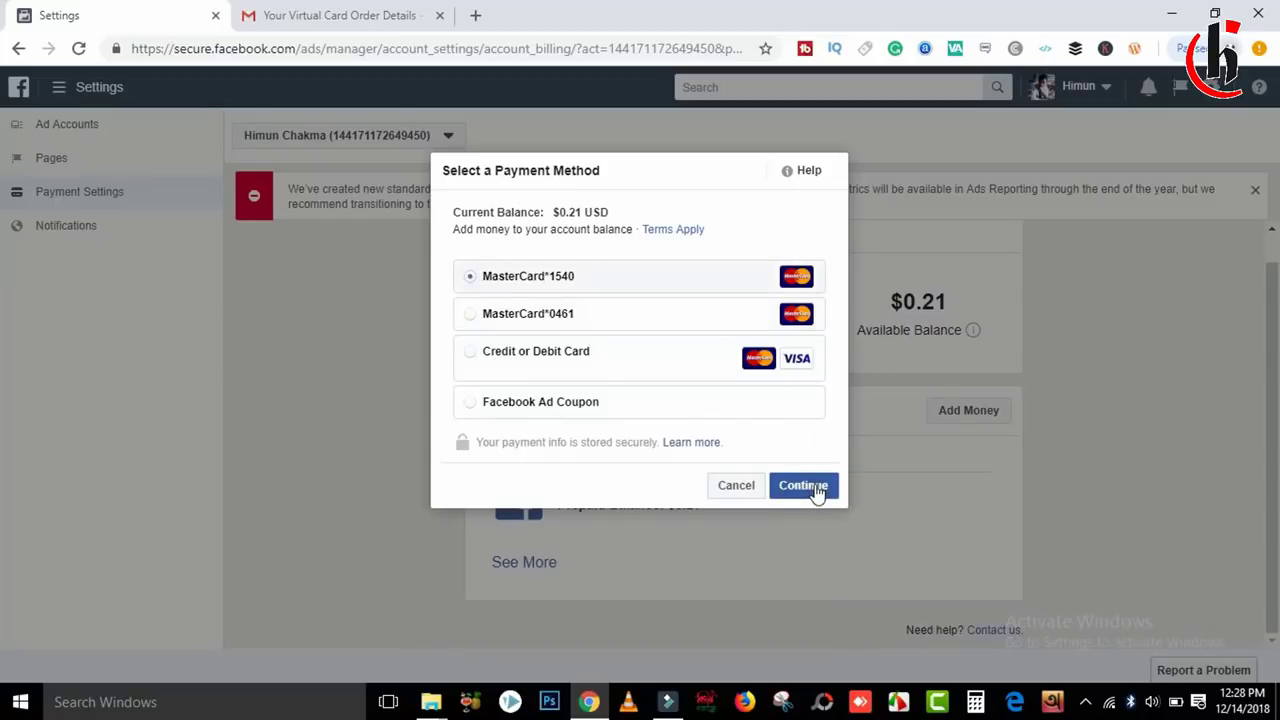
click(470, 358)
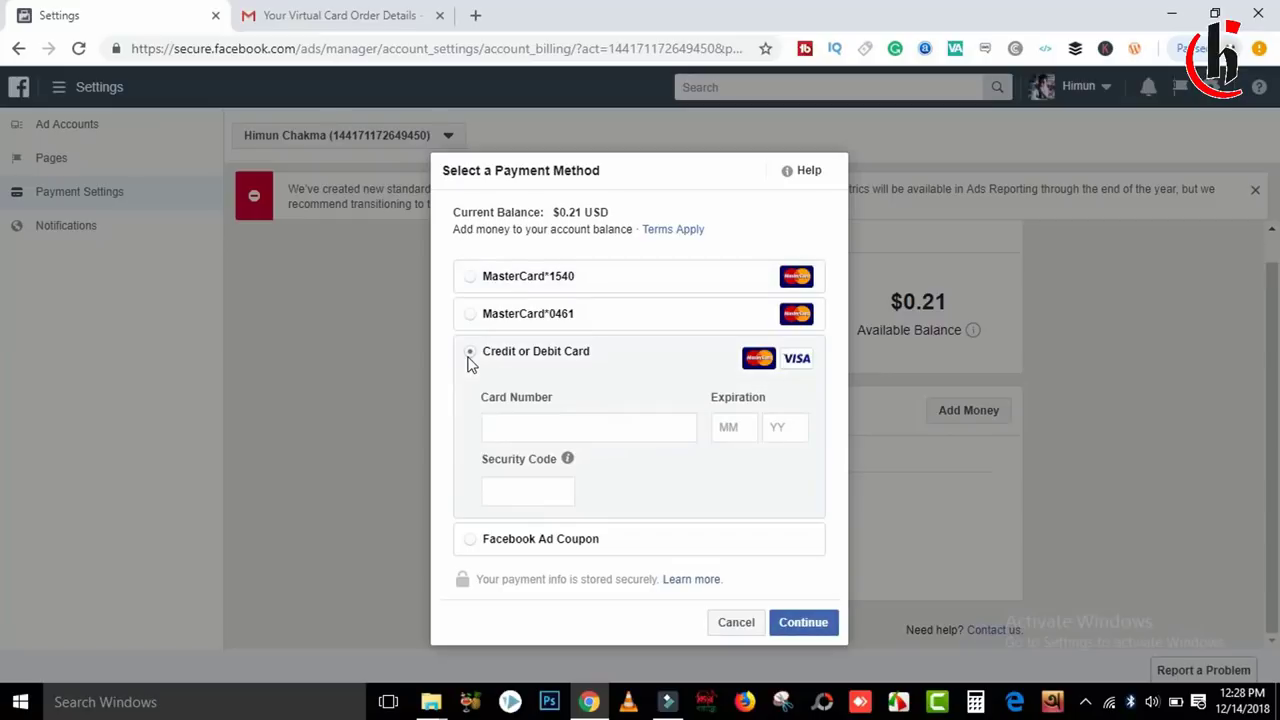
click(546, 436)
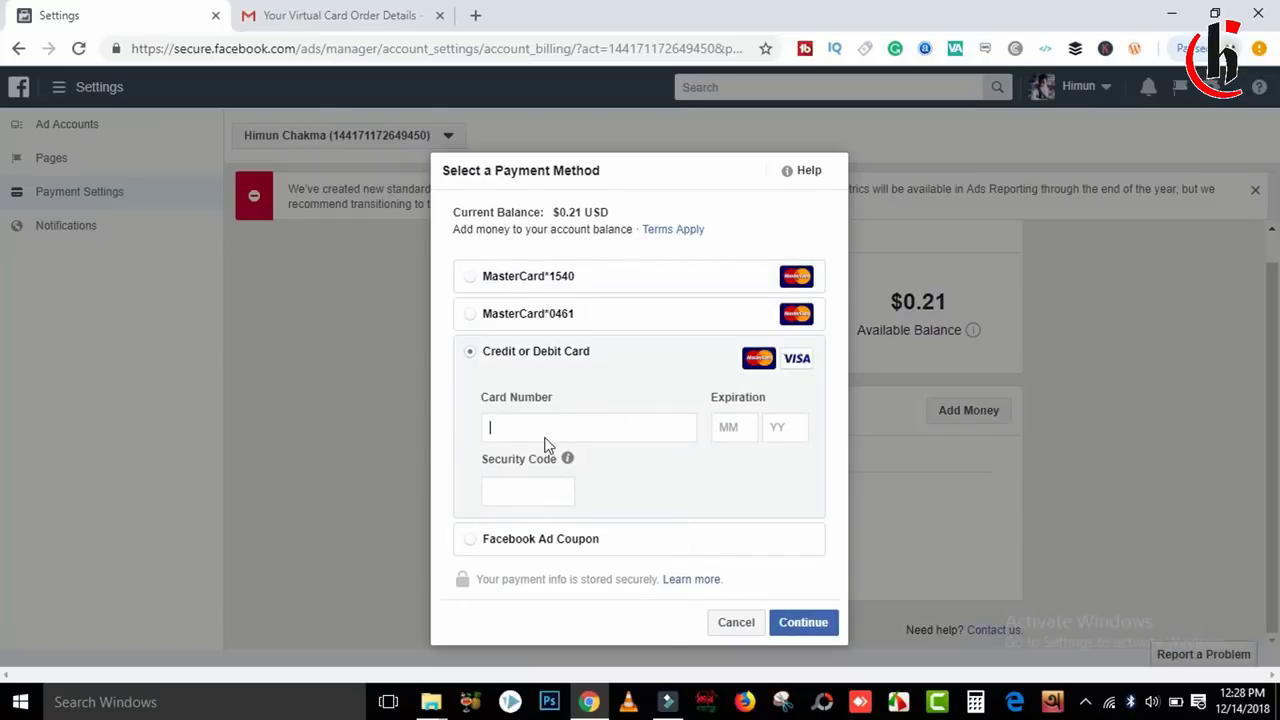
click(498, 487)
Choose the first saved MasterCard as the payment method and continue to the amount entry
click(470, 279)
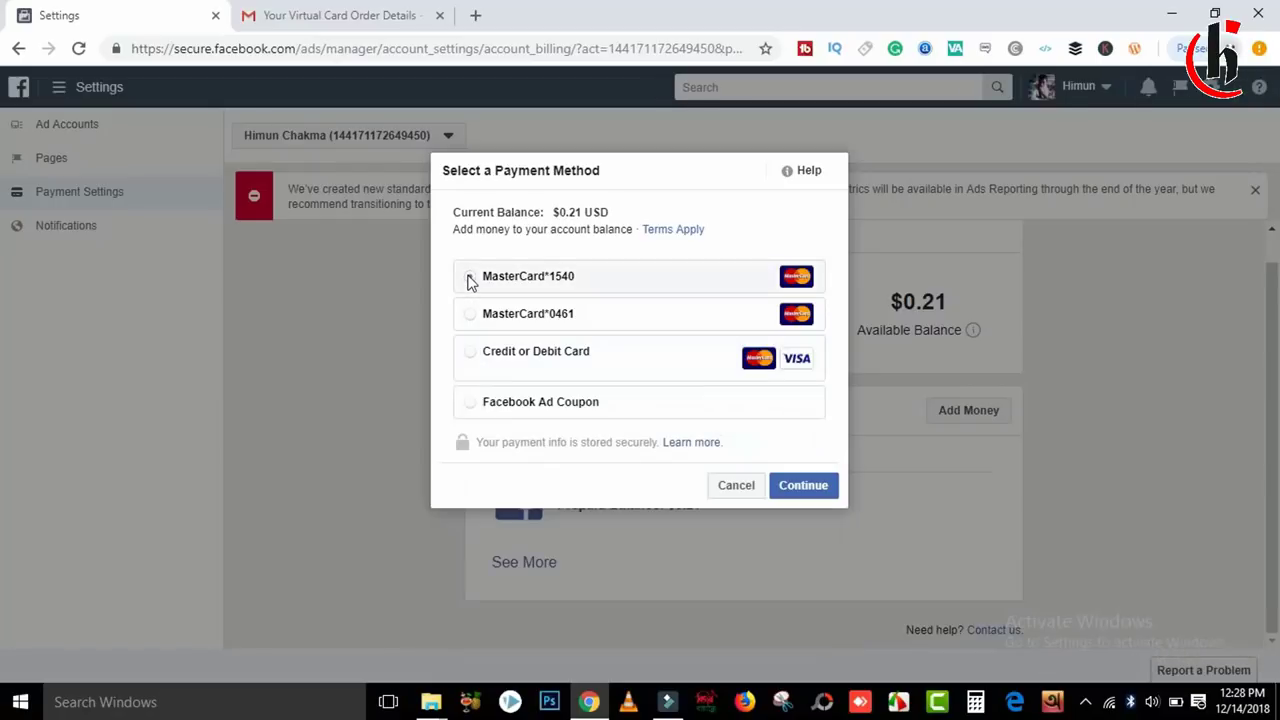
click(806, 494)
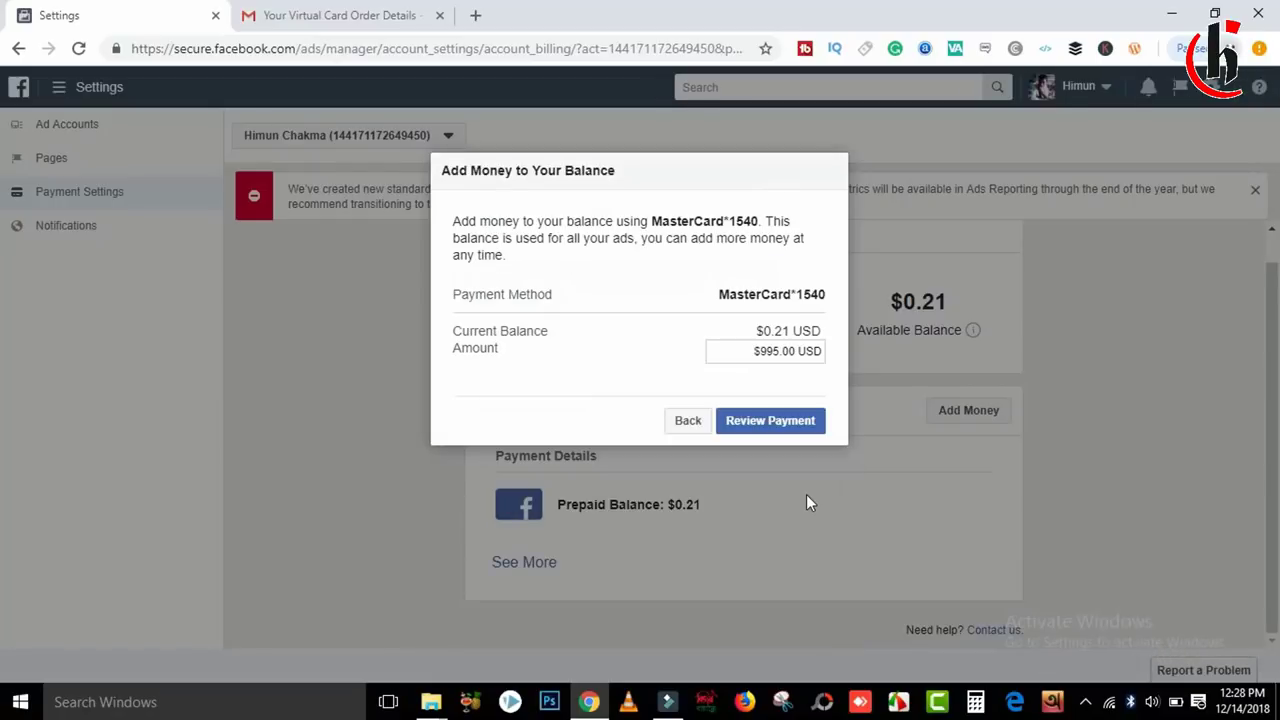
Set the amount to add to the balance to $5.00 USD and proceed to the payment review
double_click(765, 356)
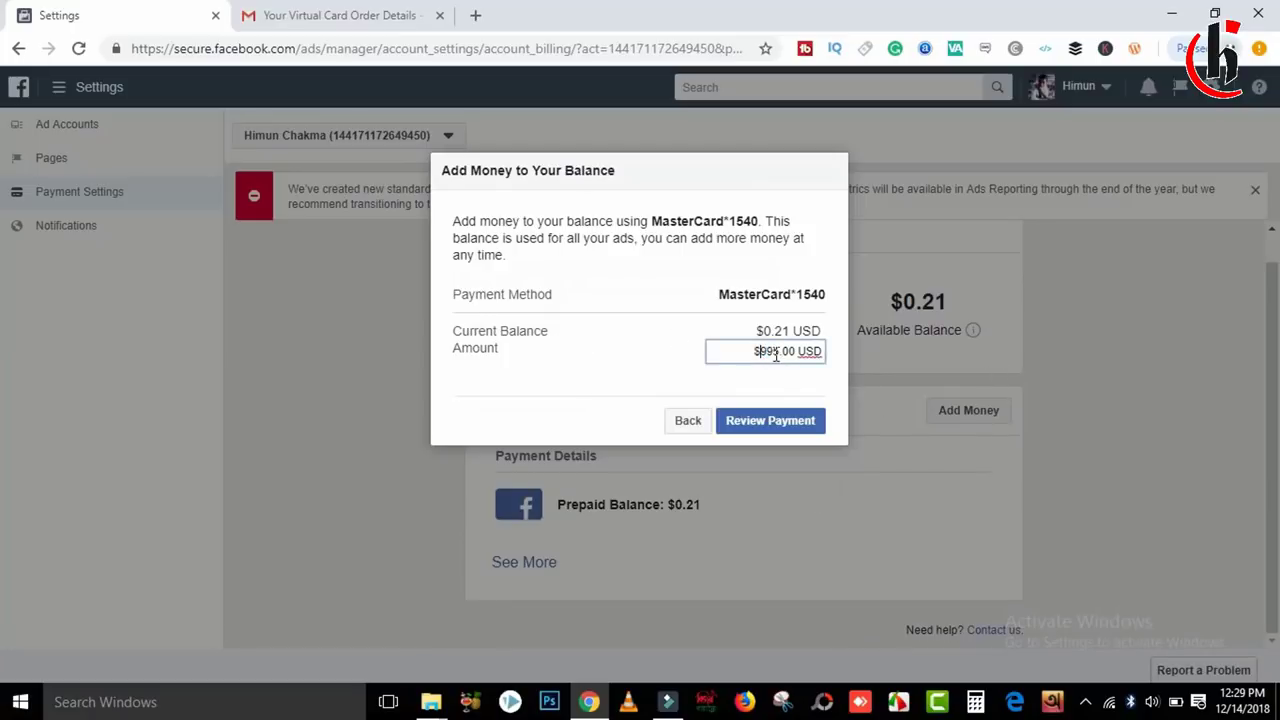
drag(783, 352, 768, 352)
text(5.)
click(774, 428)
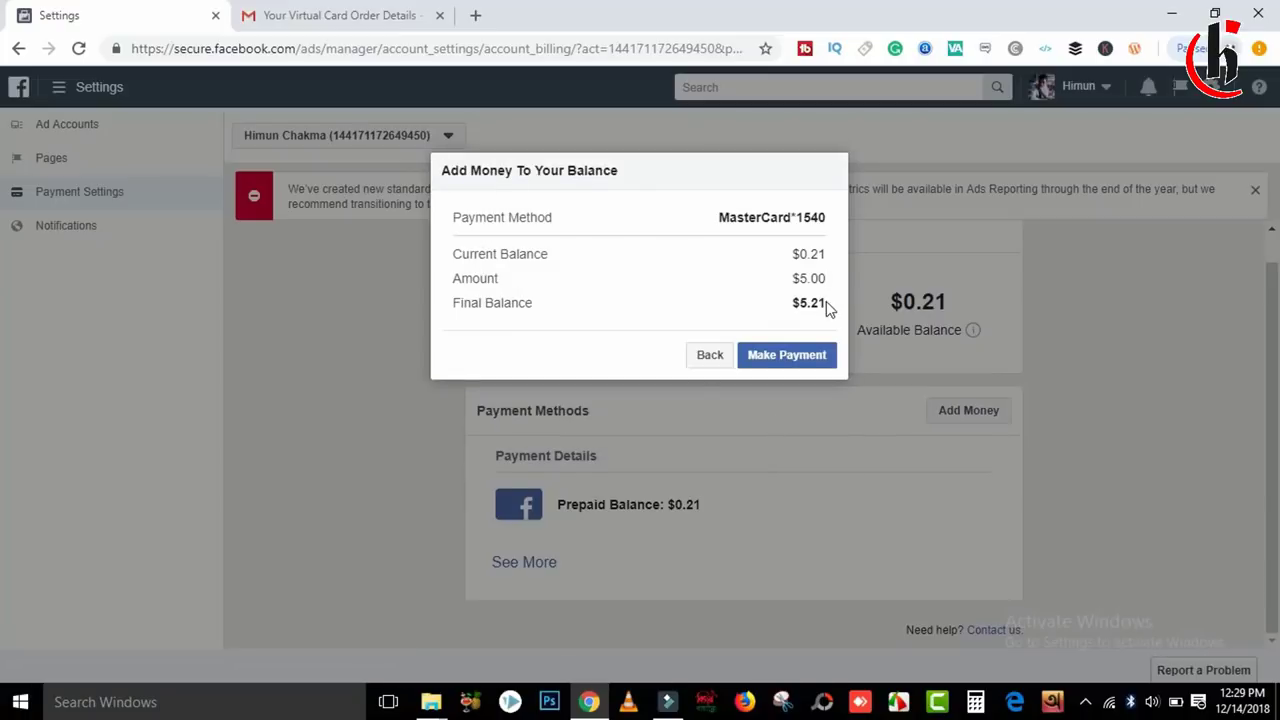
Submit the reviewed payment and check the available balance in the Daily Summary
drag(826, 301, 811, 302)
click(772, 359)
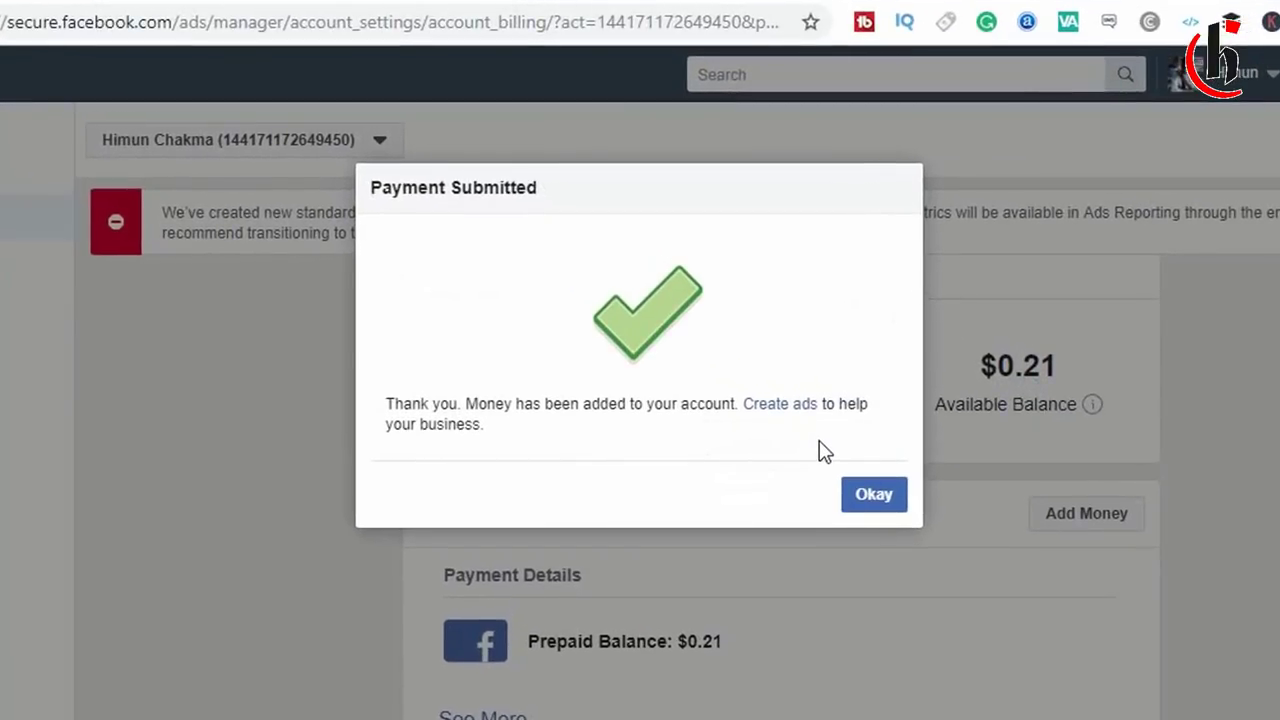
click(876, 495)
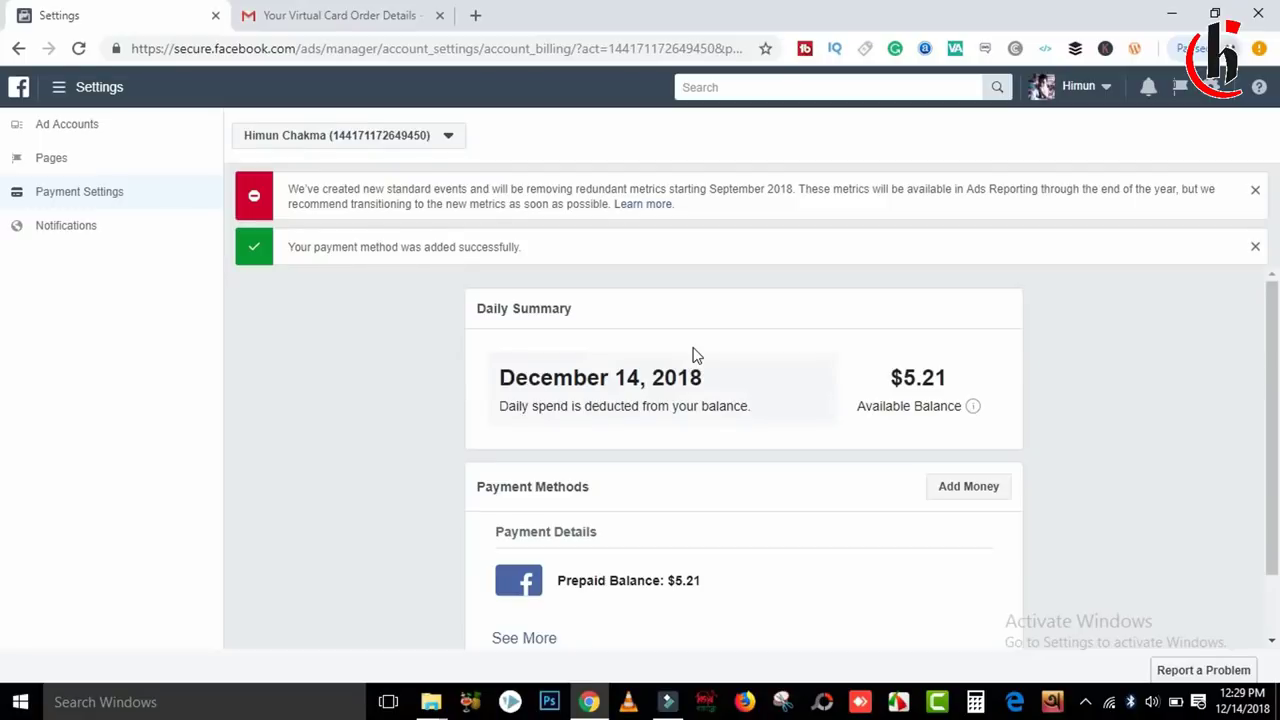
drag(997, 383, 903, 380)
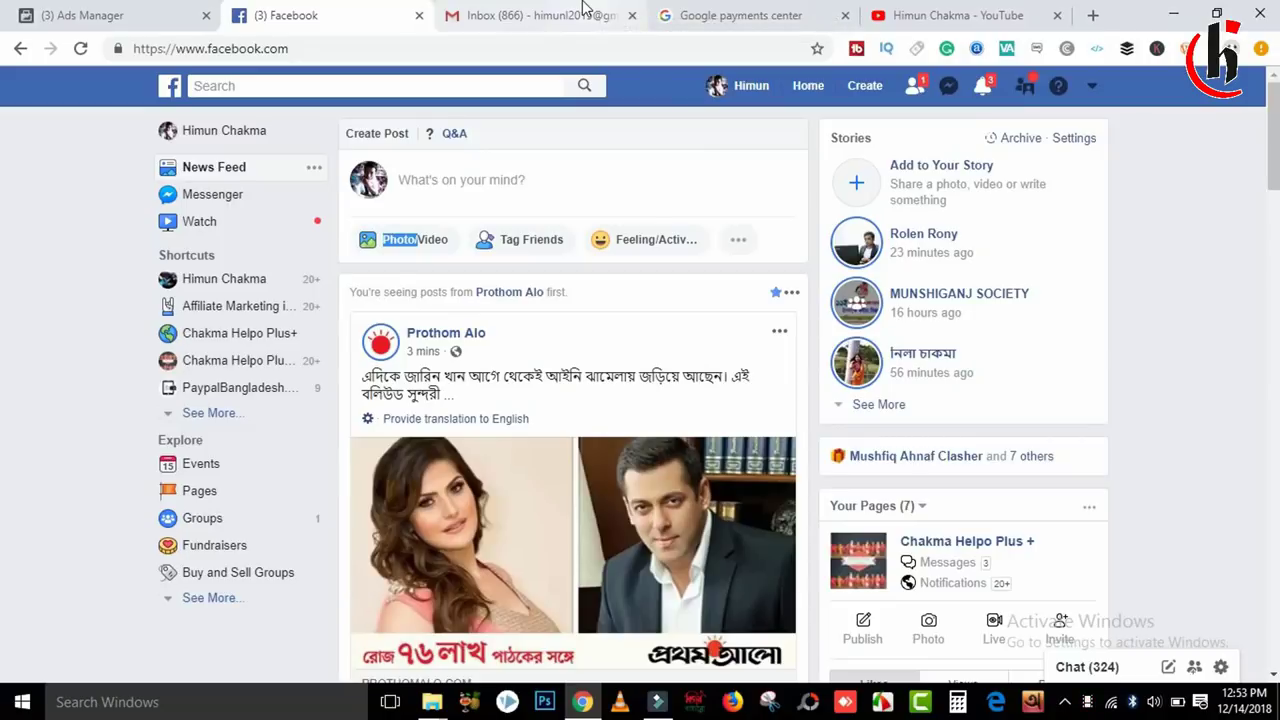
Switch to Gmail and read the Facebook Ads email "Thanks for adding money to your ad account", closing it when done
click(583, 8)
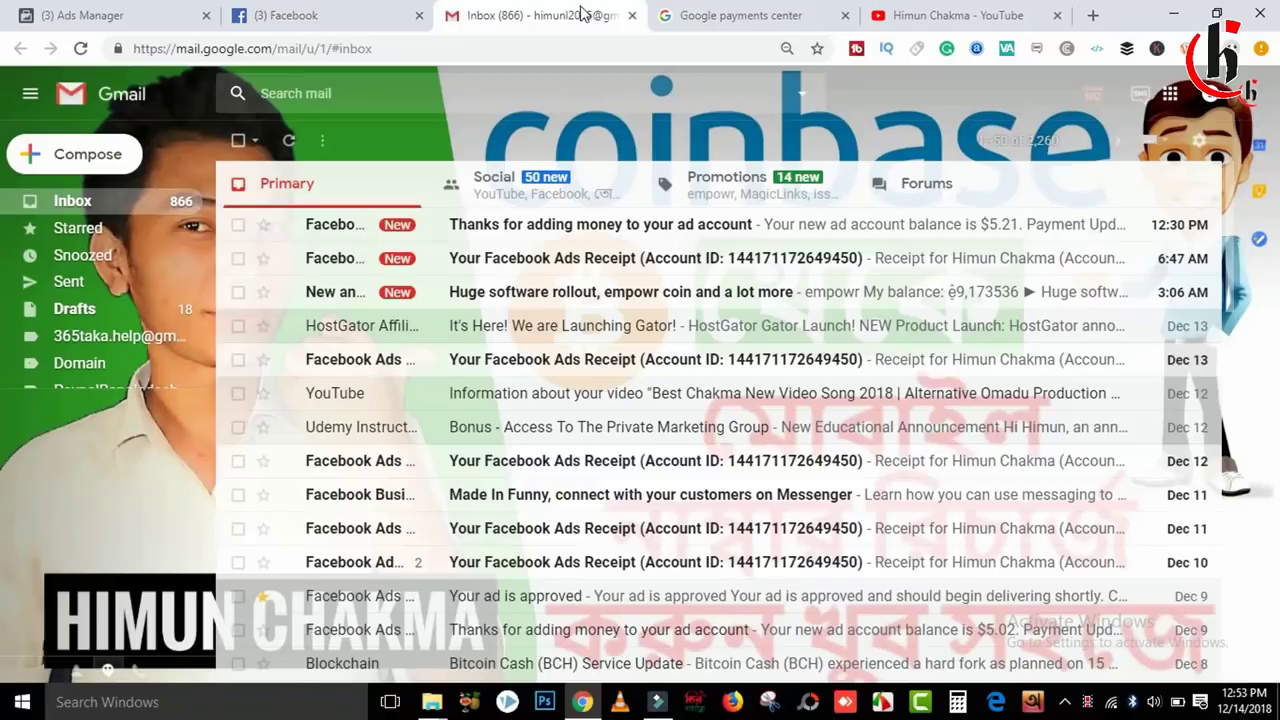
click(539, 241)
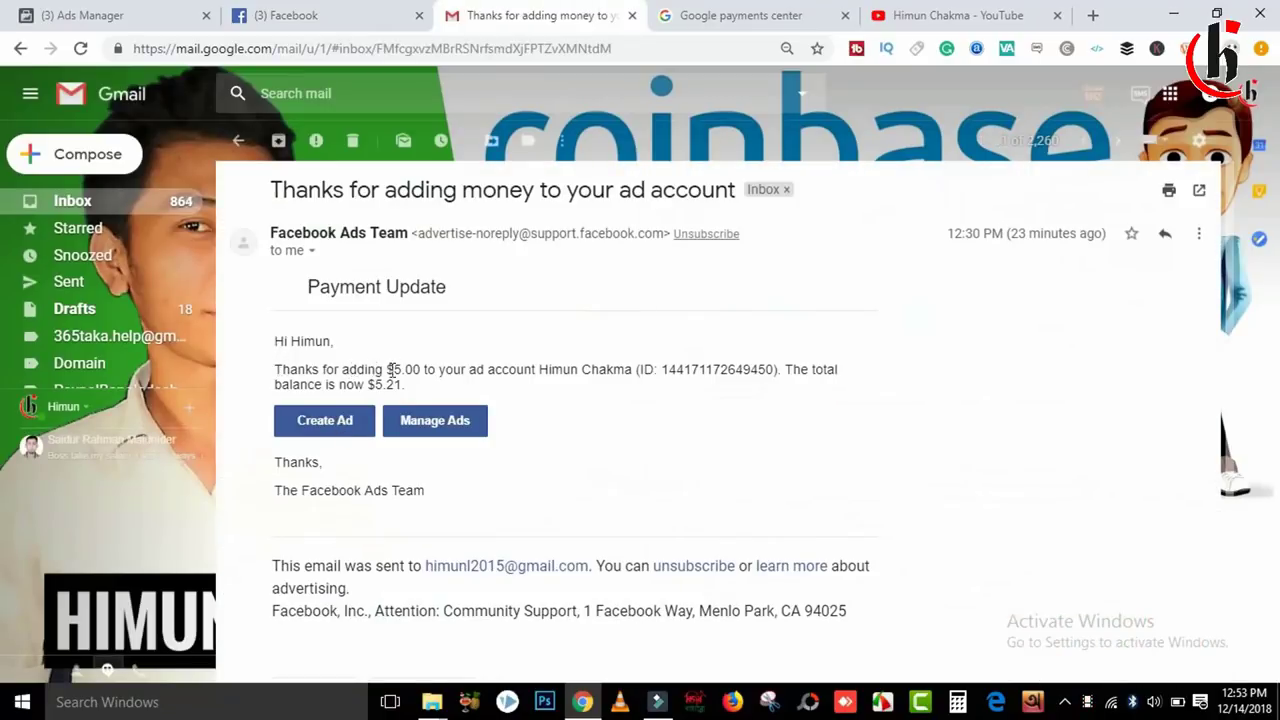
drag(390, 370, 751, 391)
click(458, 370)
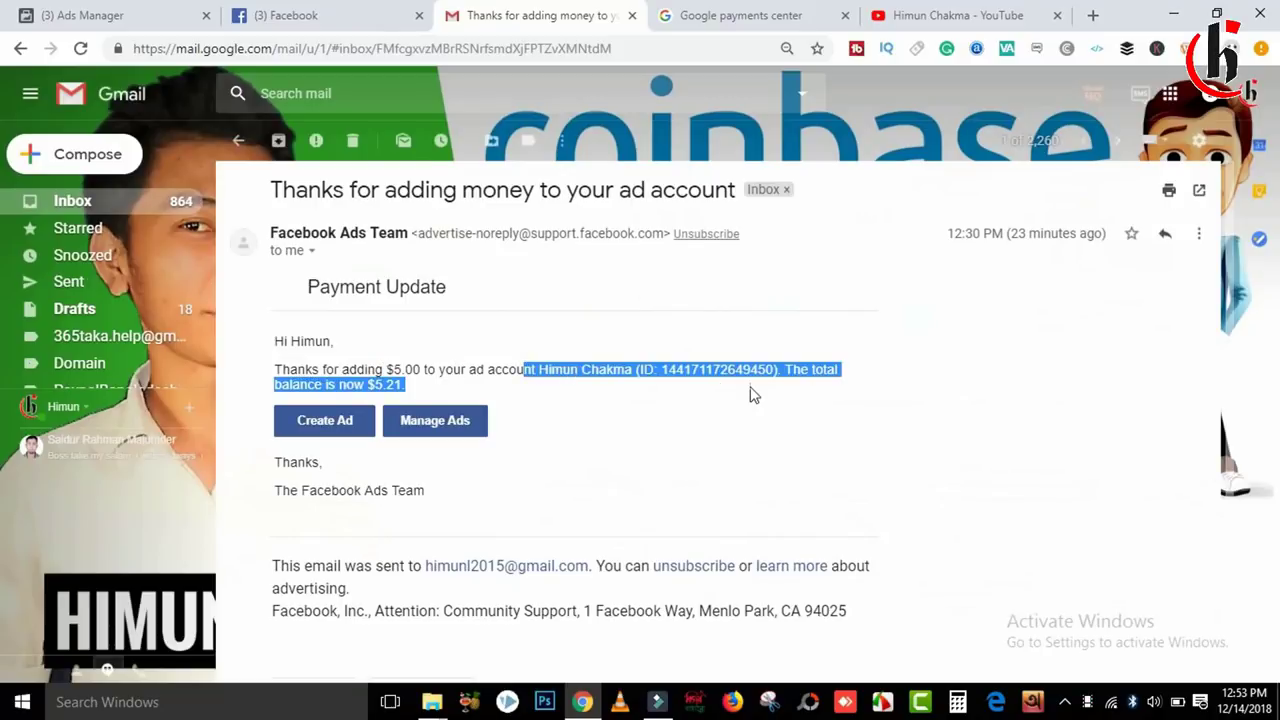
click(751, 391)
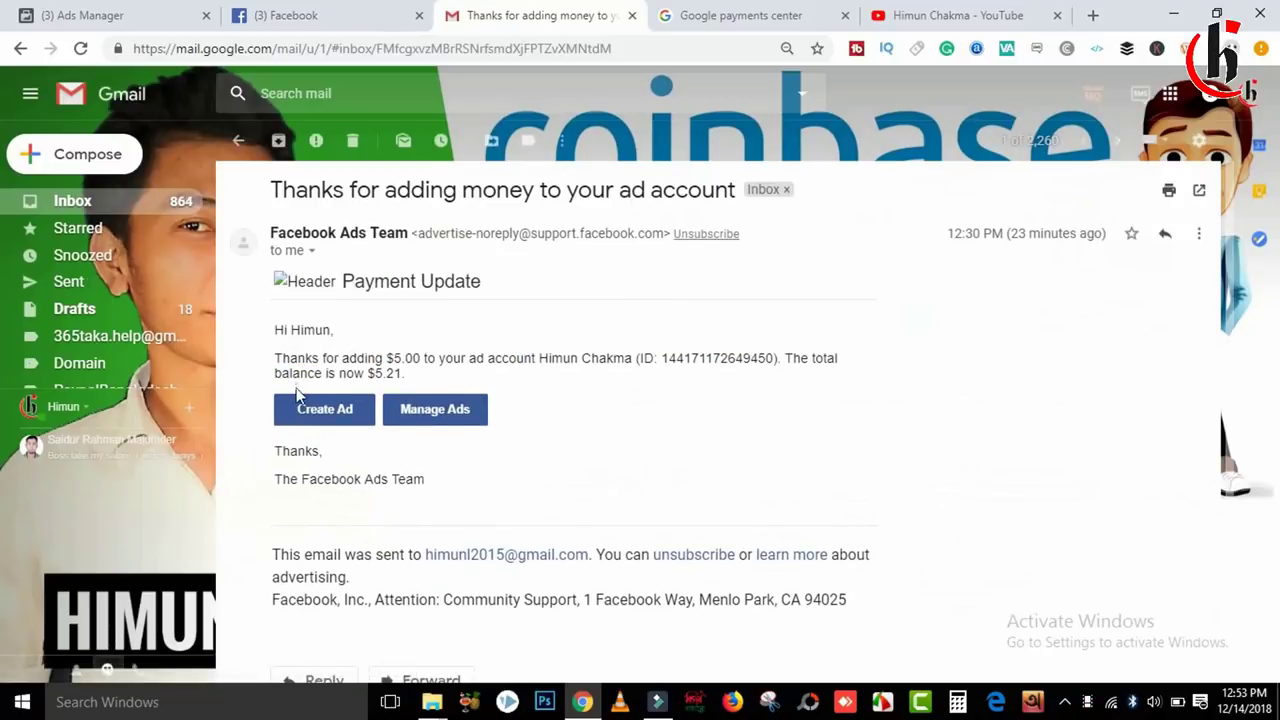
click(240, 145)
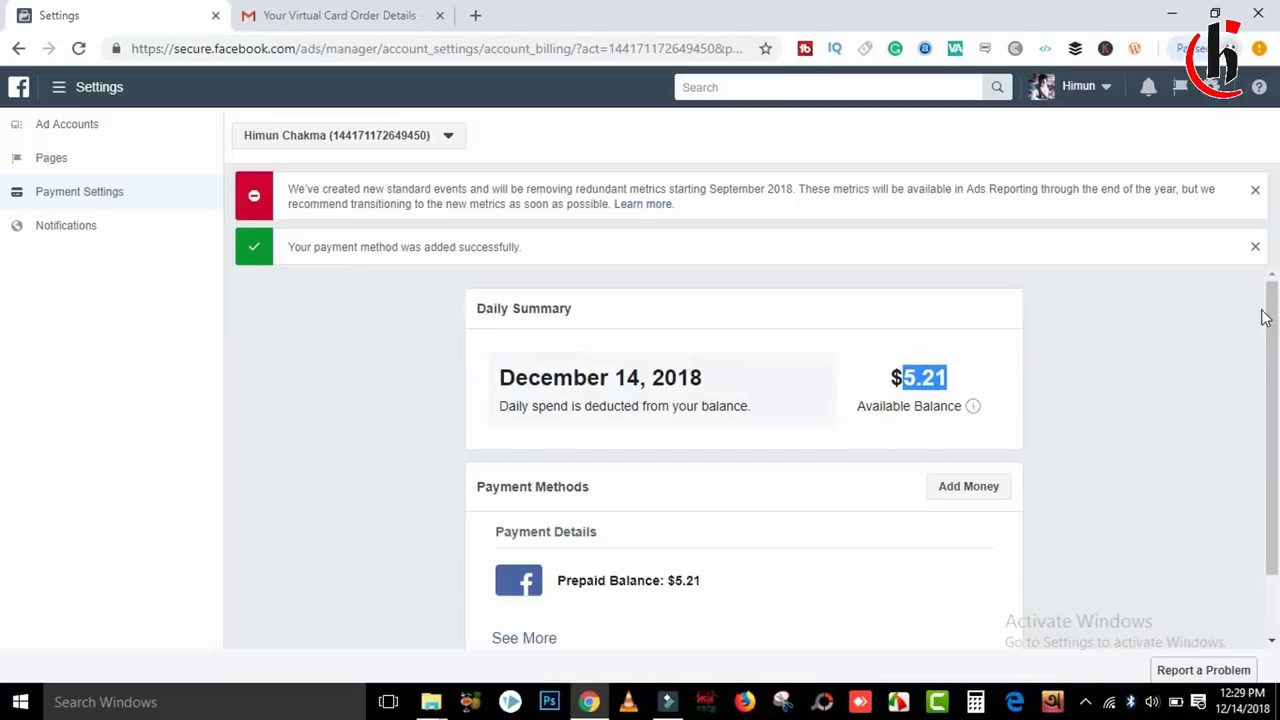
Expand the full list of payment methods in the Facebook payment settings and remove the first listed MasterCard
drag(1266, 318, 1276, 418)
click(515, 566)
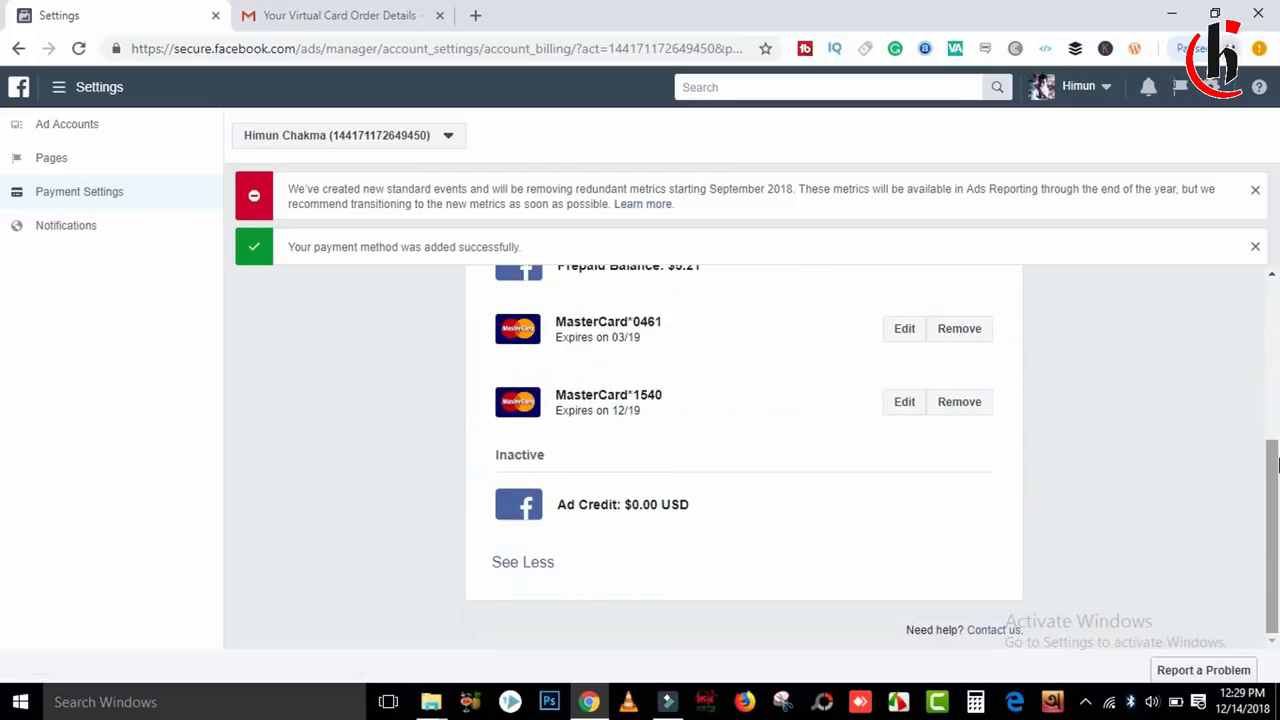
click(969, 335)
click(810, 341)
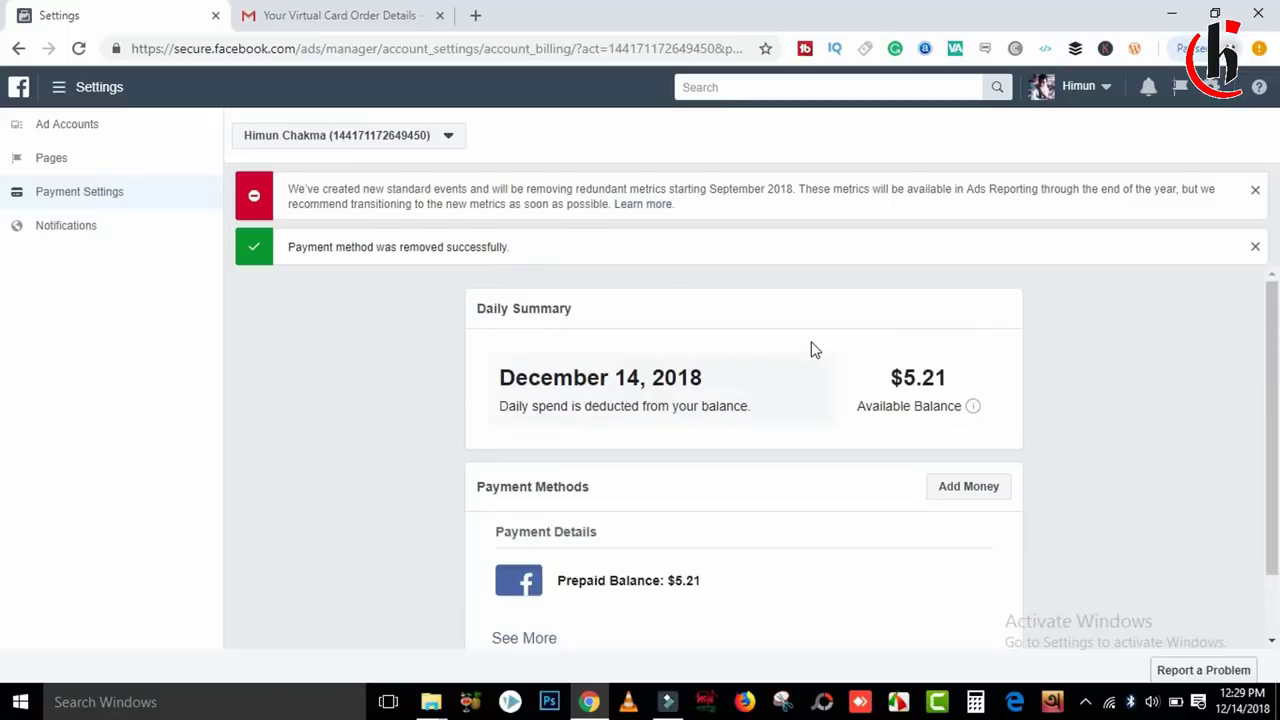
Expand the payment methods again and check which card remains saved alongside the prepaid balance
scroll(588, 582, down, 1)
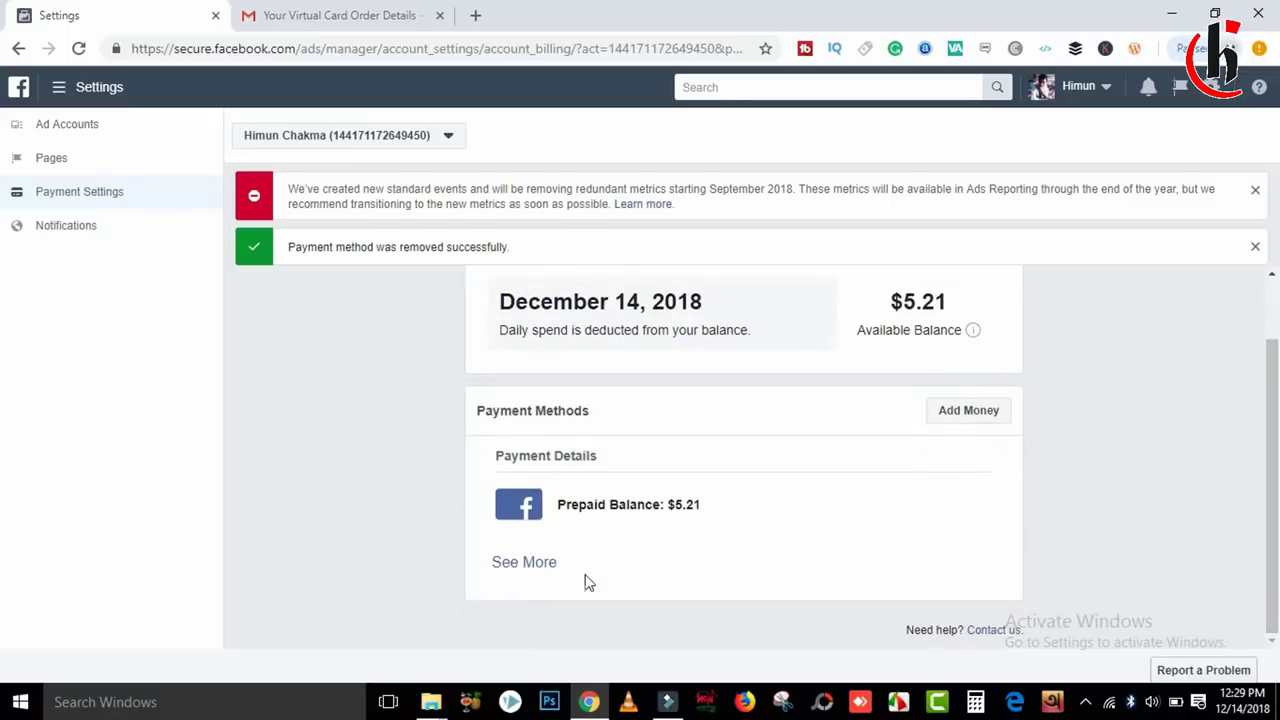
click(526, 566)
scroll(1276, 455, down, 2)
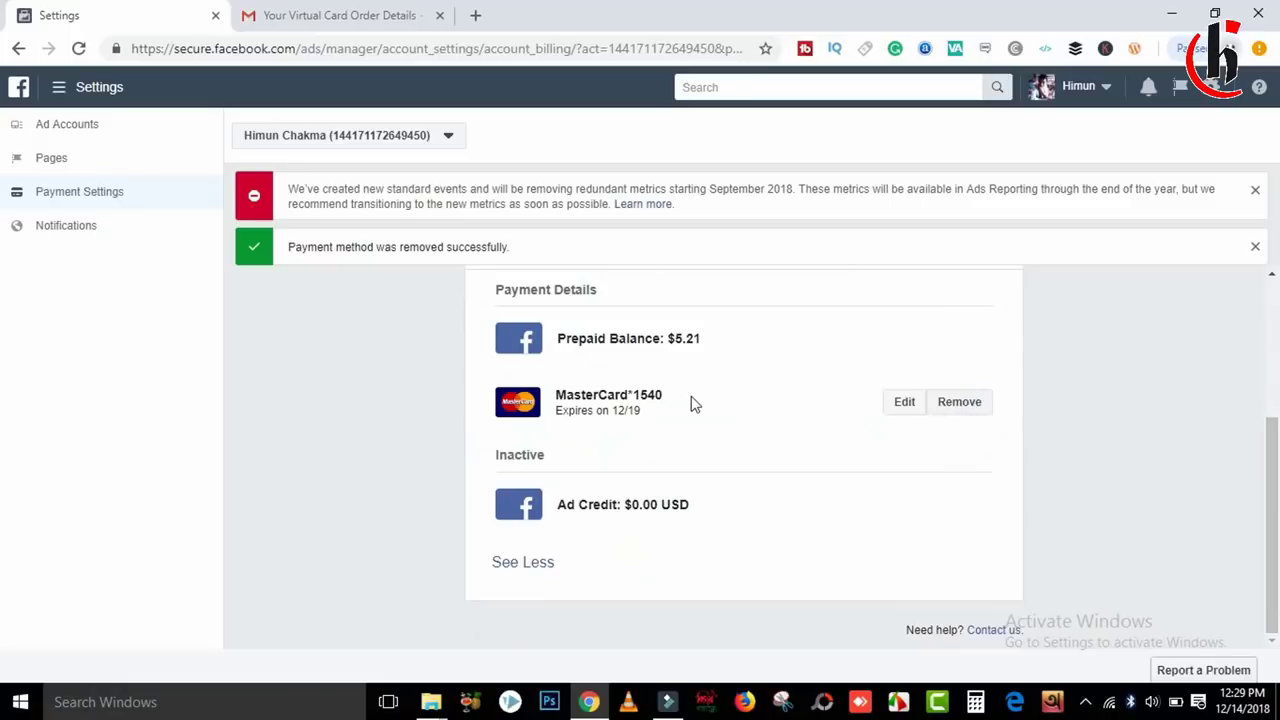
drag(665, 423, 502, 403)
click(786, 390)
drag(1277, 483, 1275, 271)
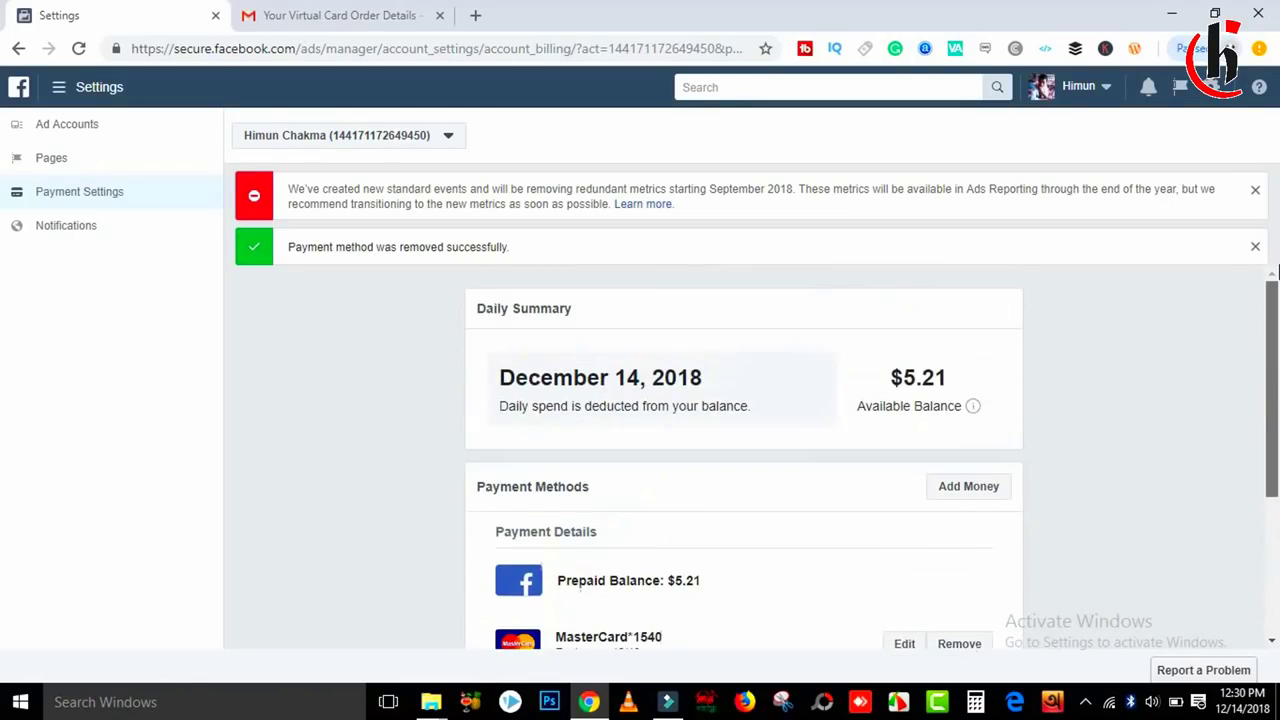